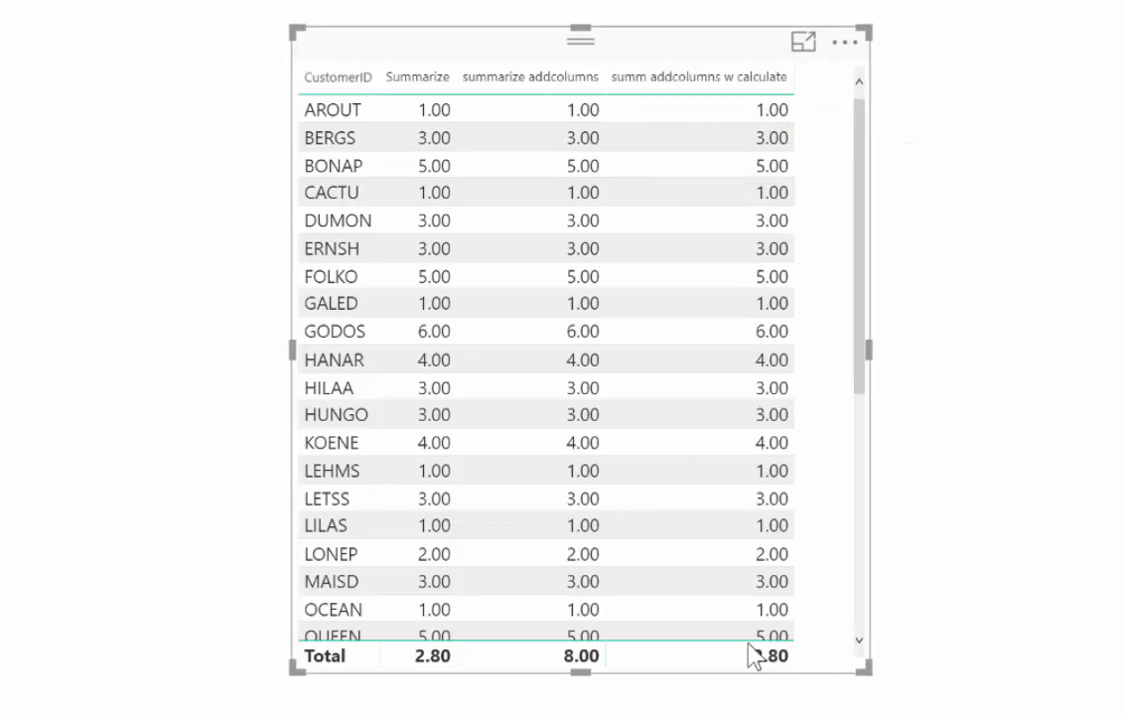
Step: Review the addcolumns with calculate measure under Orders and the data of the "with addcolumns and calculate" table
left_click_drag(866, 681, 873, 692)
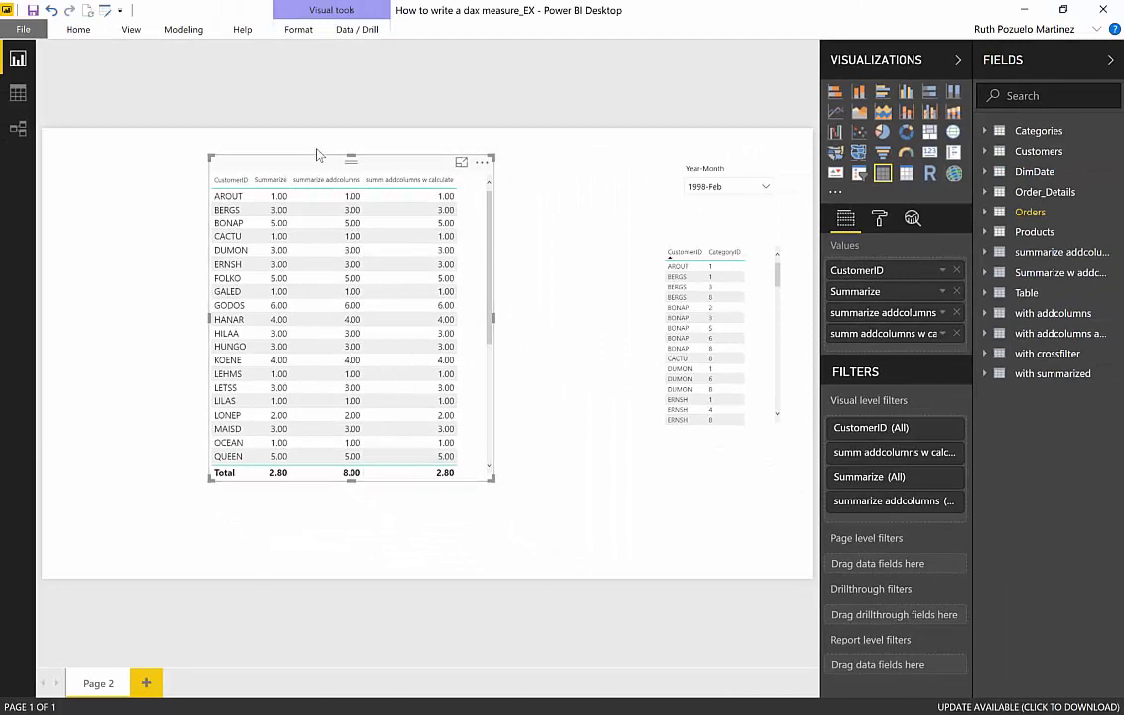
left_click(988, 212)
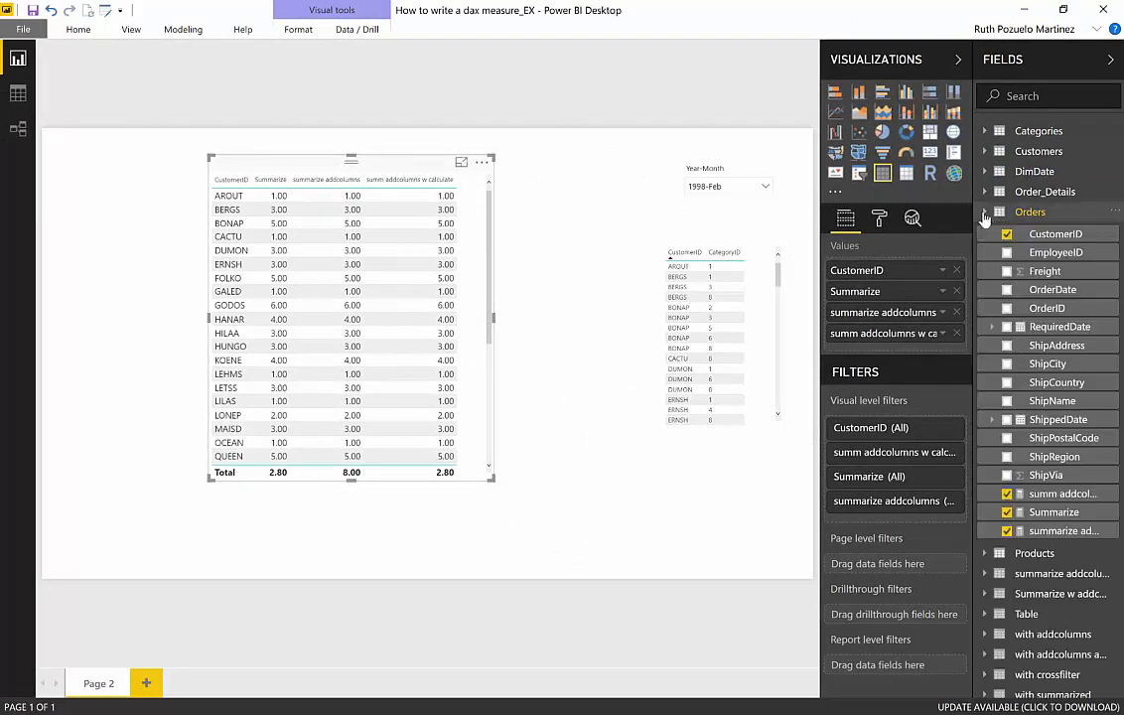
left_click(1061, 494)
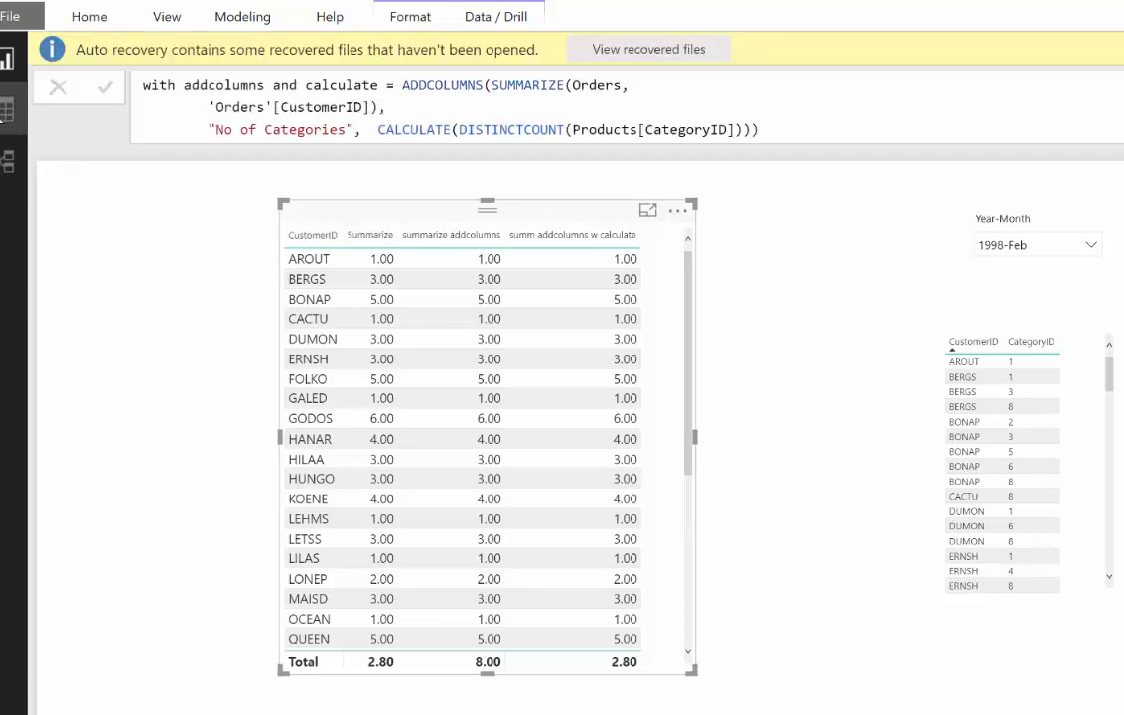
left_click(4, 113)
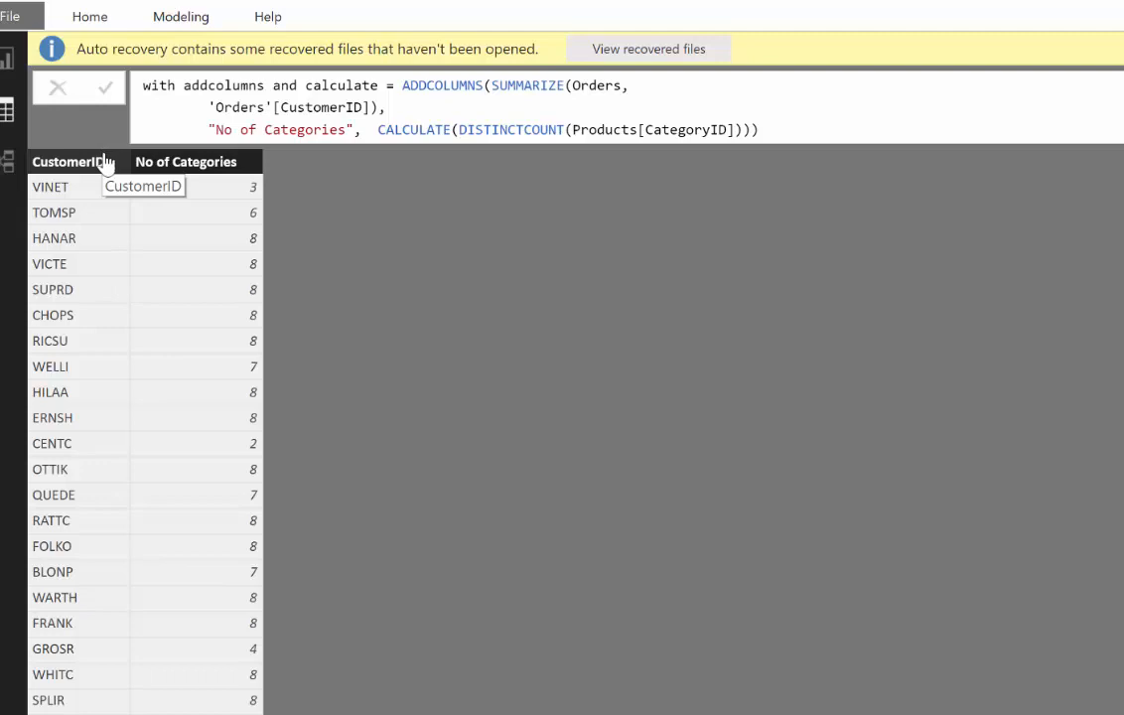
left_click(8, 57)
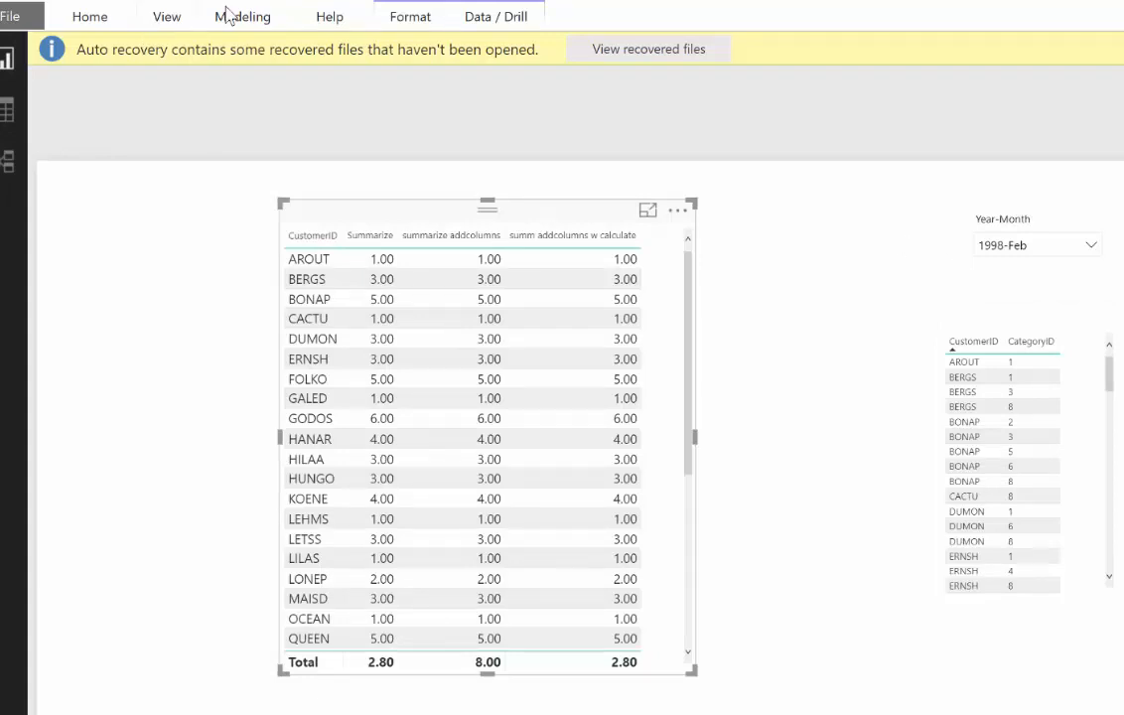
Step: Create a new measure named averagex and begin its formula with the AVERAGEX function
left_click(349, 3)
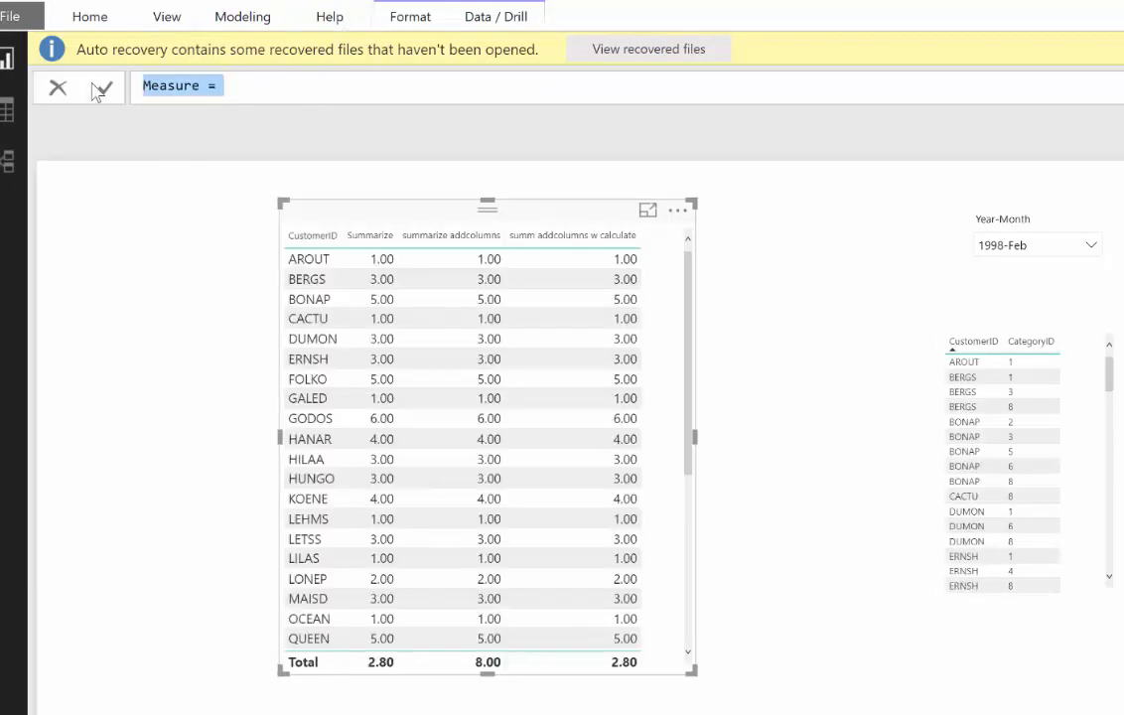
type("aver")
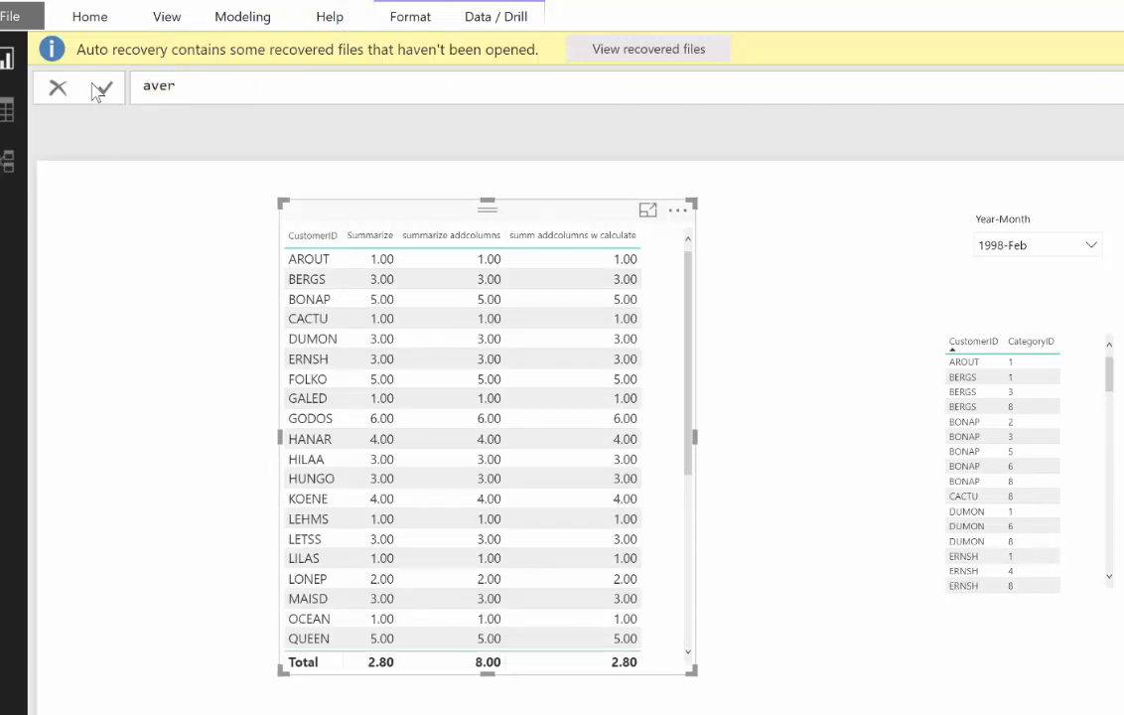
type("agex")
type("= ")
type("aver")
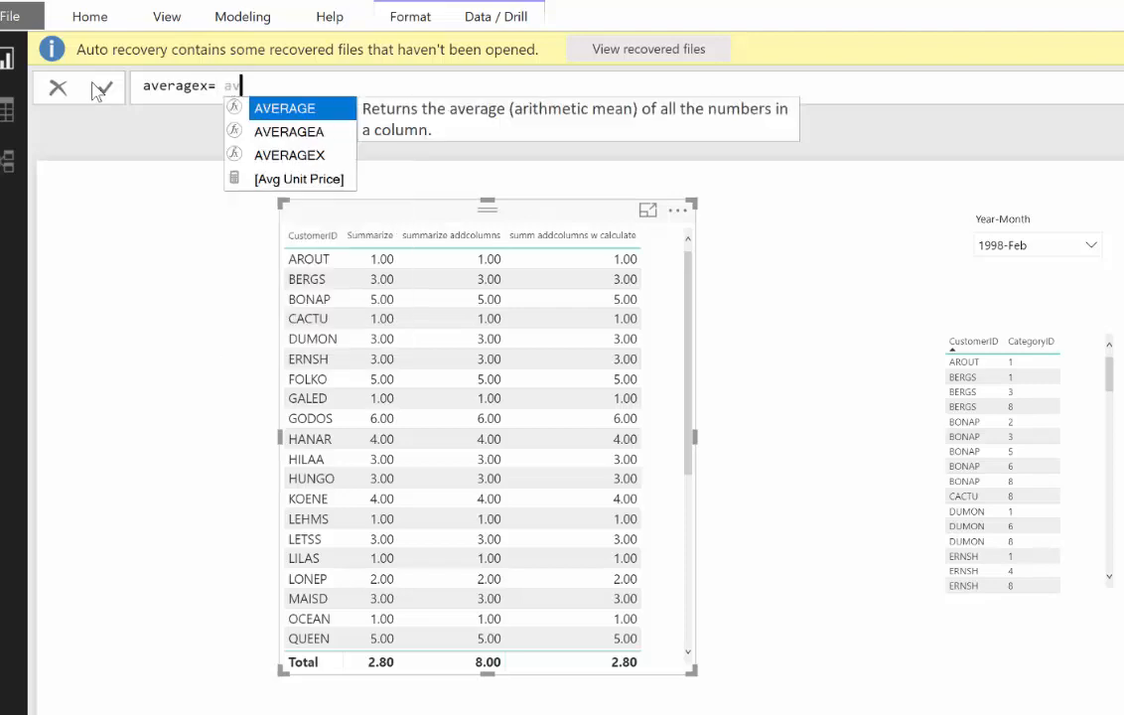
key("Down")
key("Down")
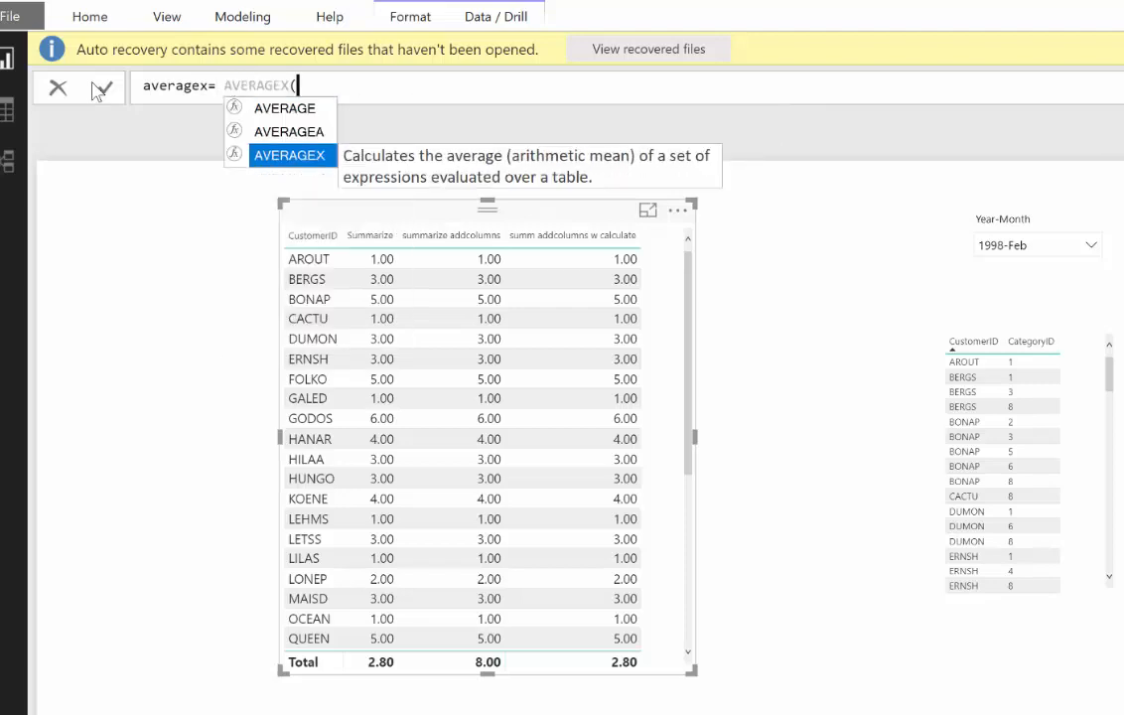
key("Tab")
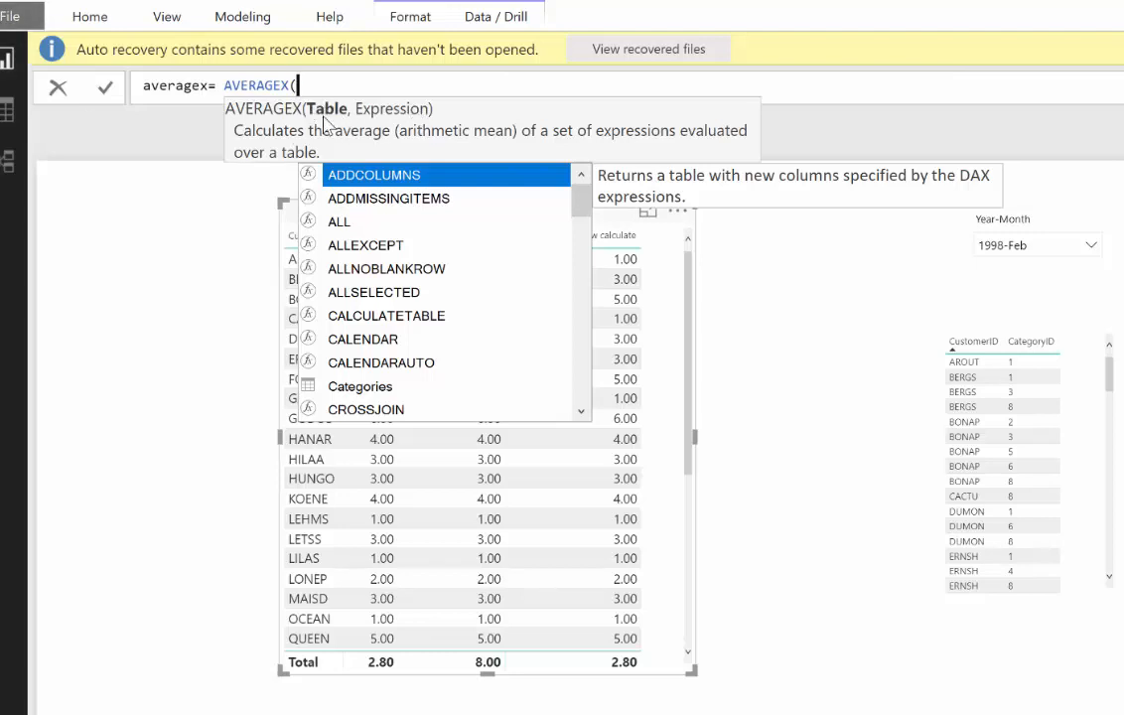
Step: Set the AVERAGEX table argument to VALUES(Orders[CustomerID]) and start a new line for the expression
type("vale")
key("BackSpace")
key("BackSpace")
key("BackSpace")
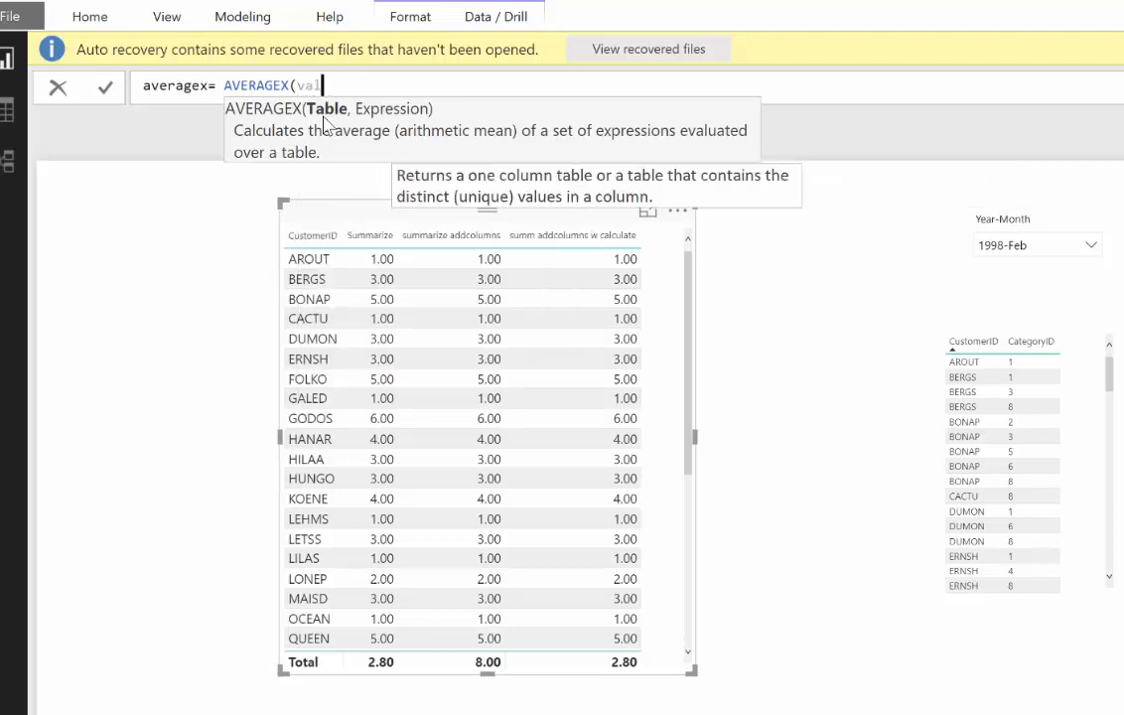
key("Tab")
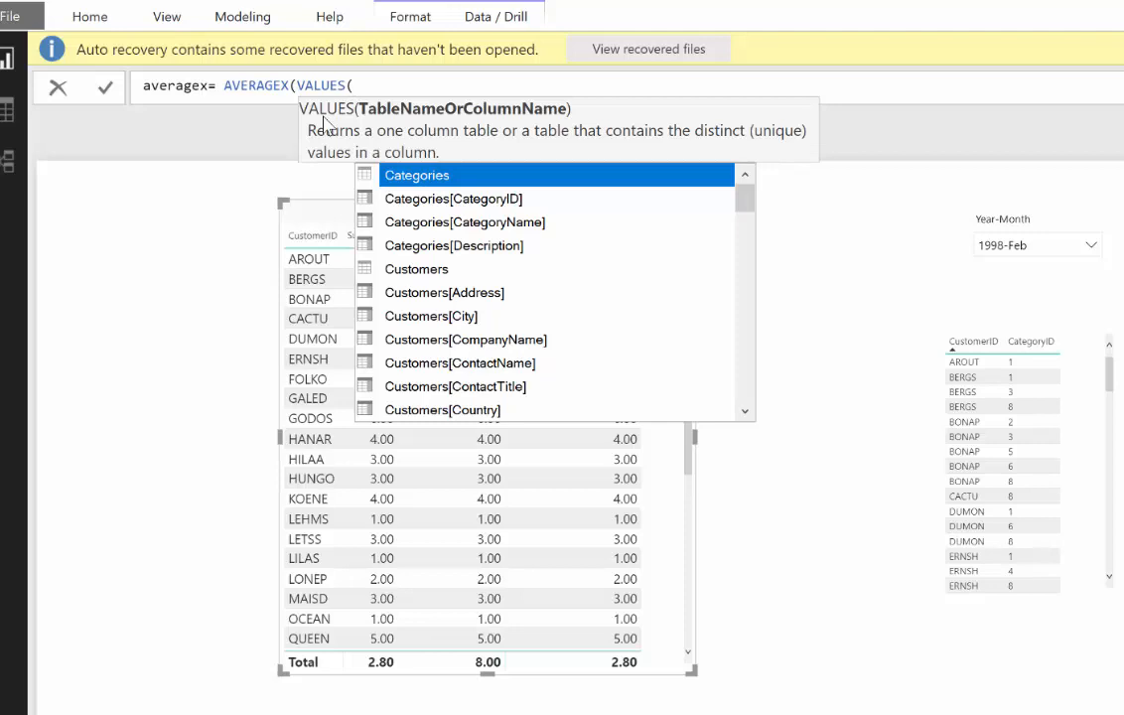
type("customerid")
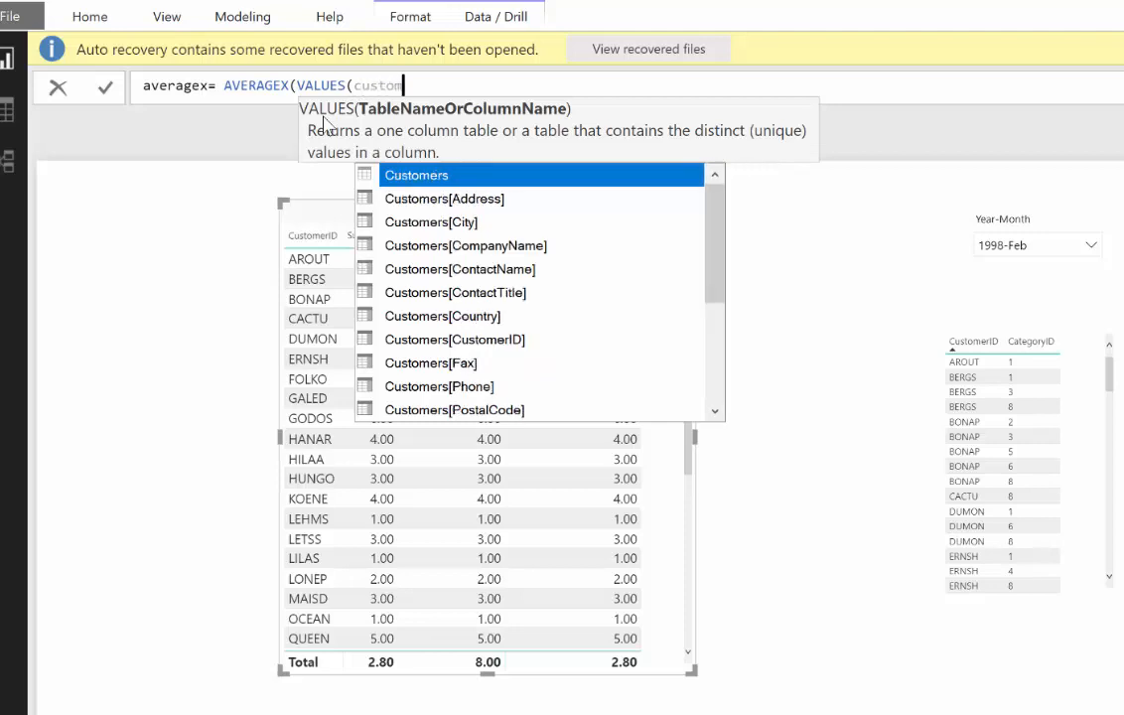
key("Down")
key("Down")
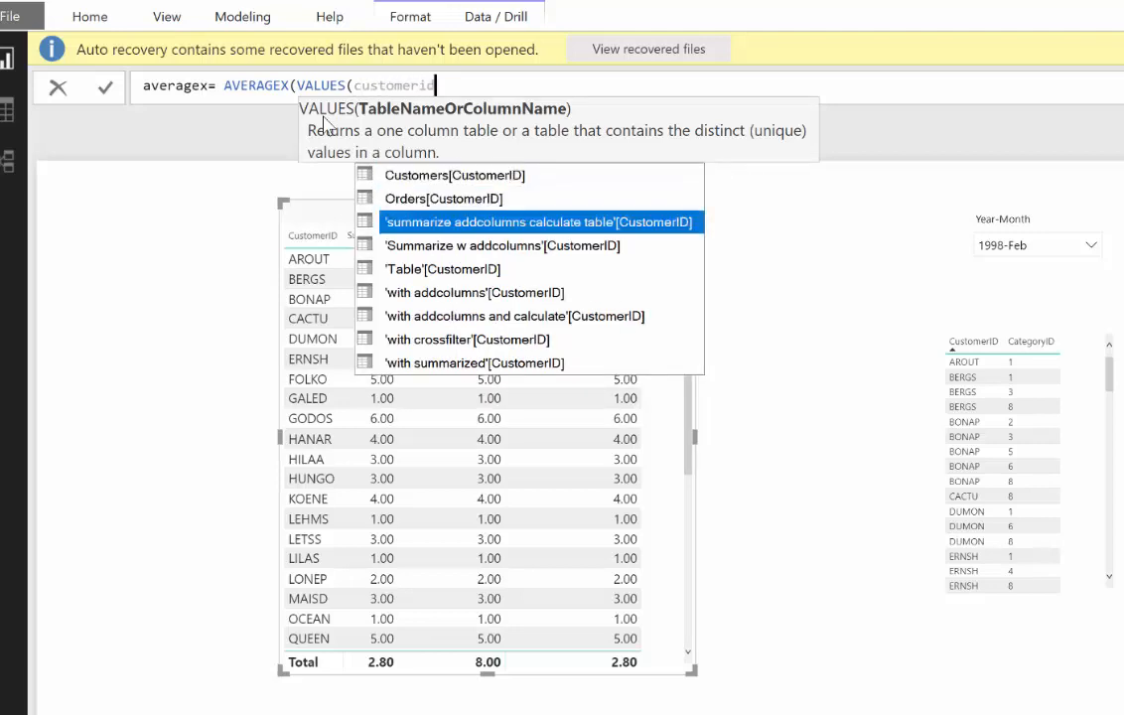
key("Up")
key("Tab")
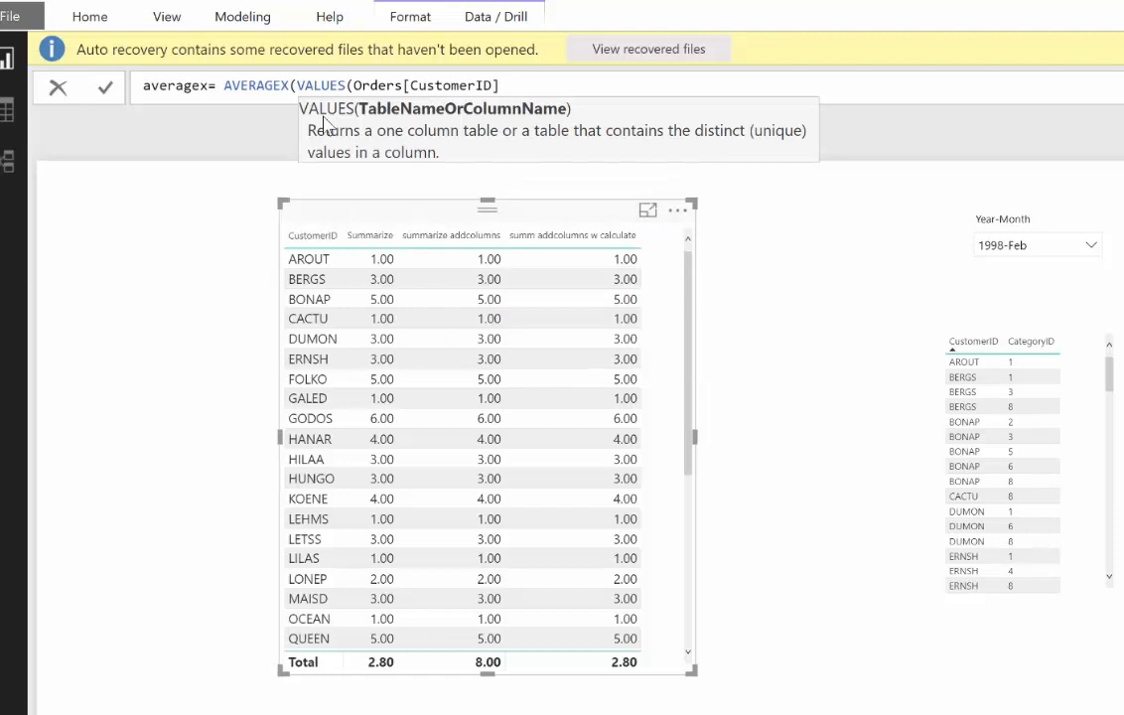
type(")")
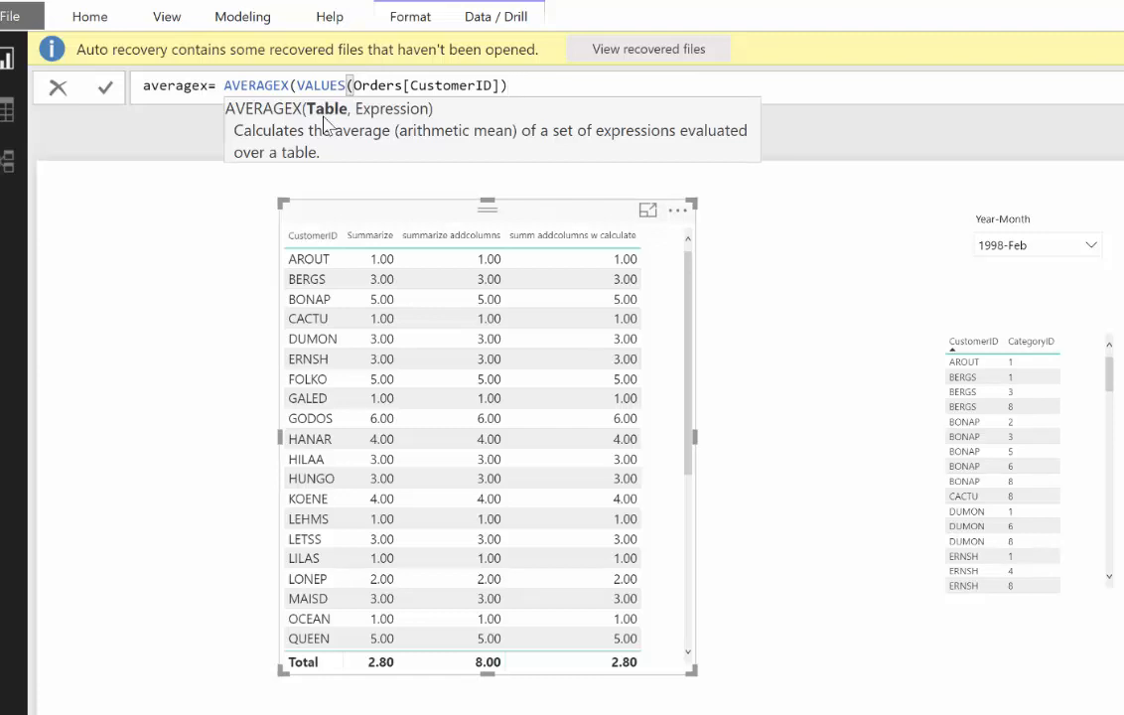
type(",")
key("shift+Return")
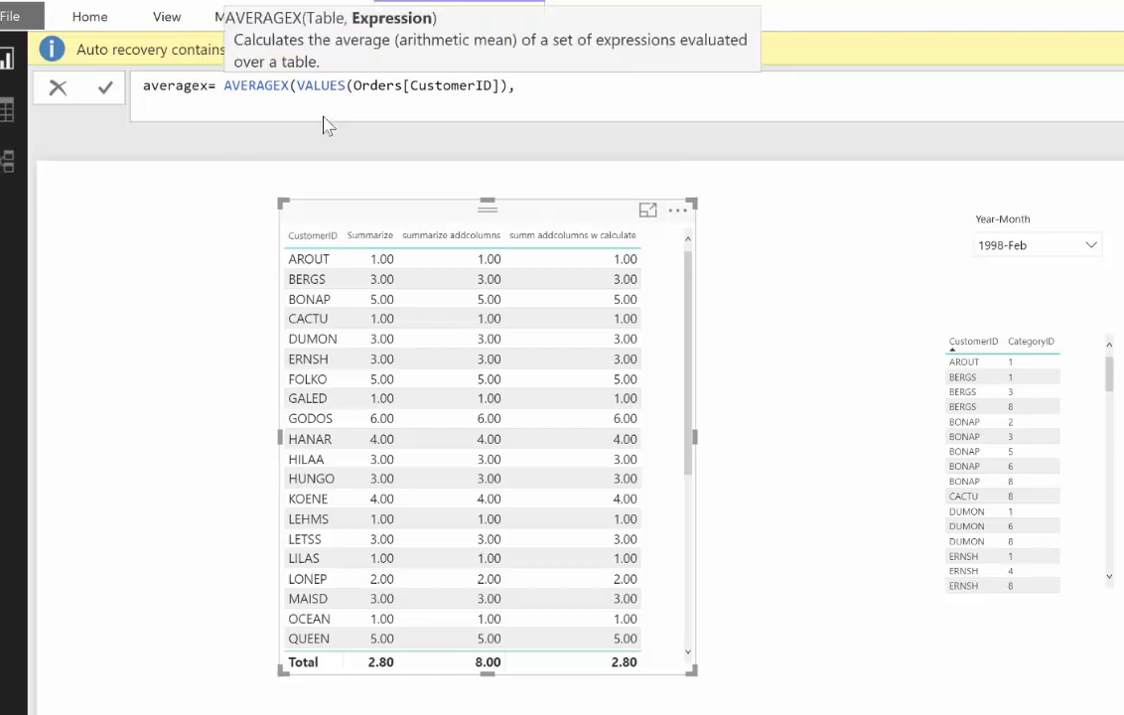
Step: Complete the averagex measure with DISTINCTCOUNT(Products[CategoryID]) as its expression and commit the formula
type("dis")
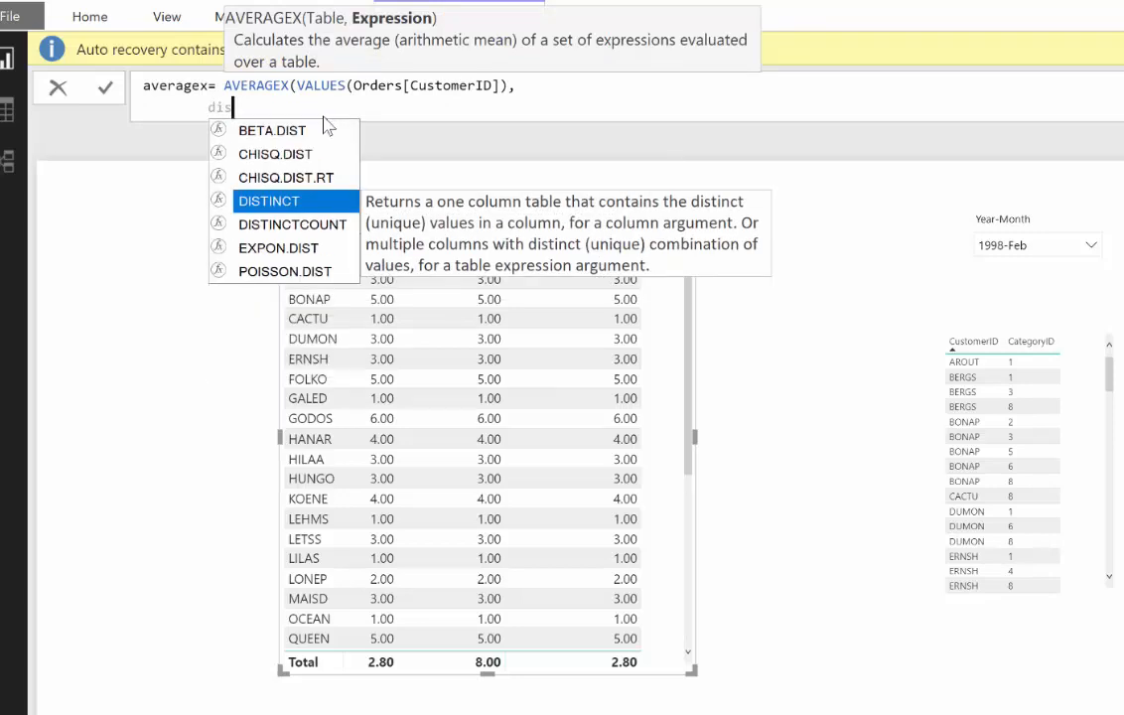
key("Down")
key("Tab")
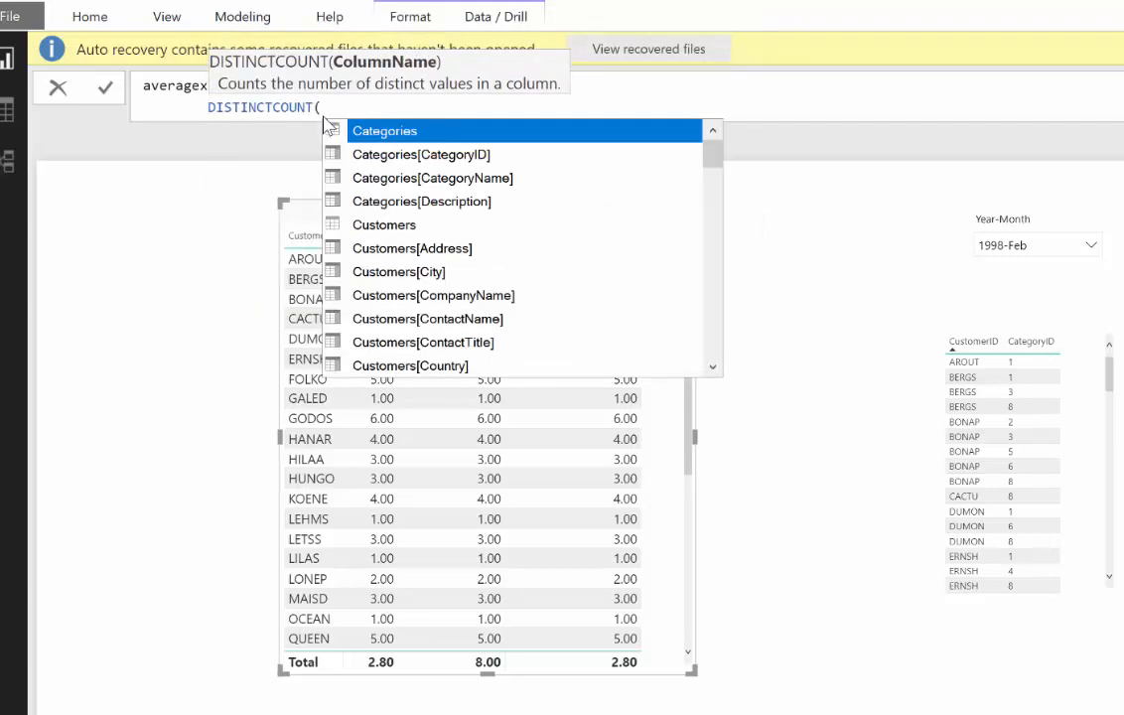
type("cater")
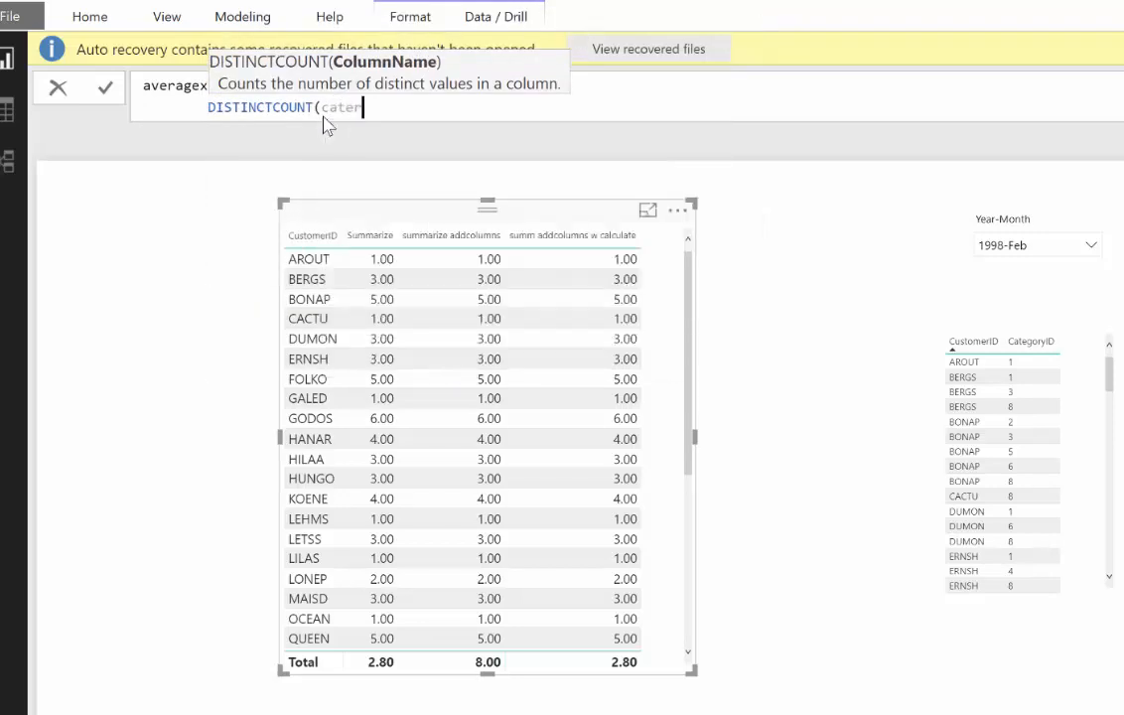
key("BackSpace")
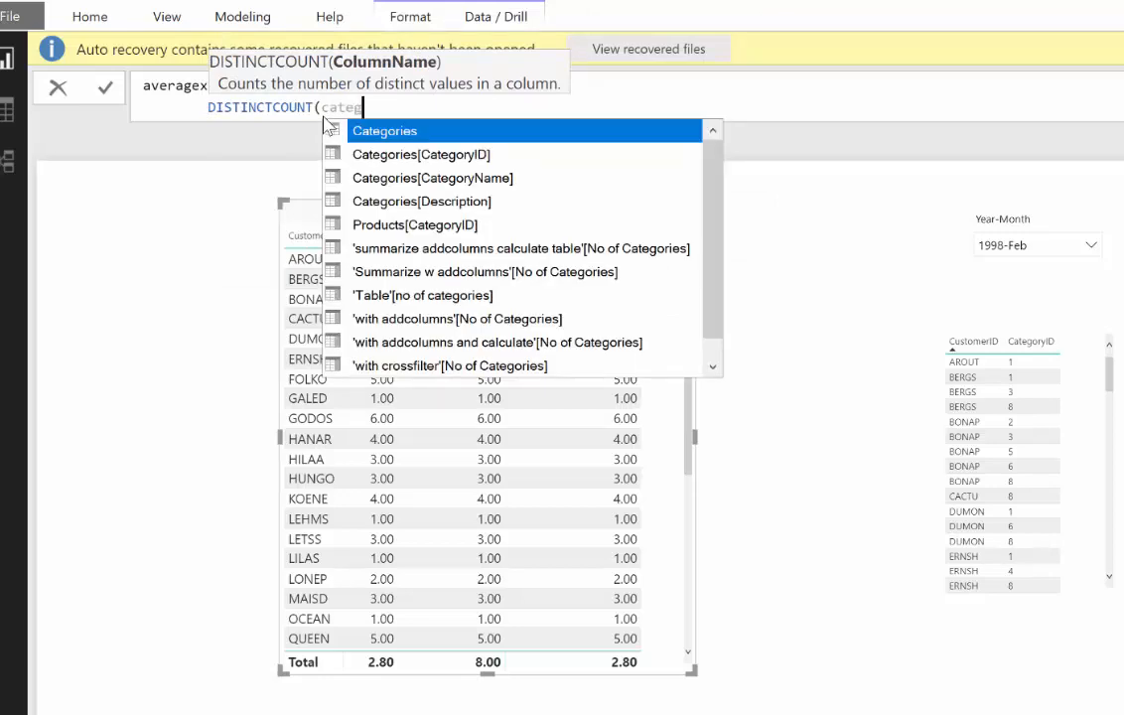
type("g")
key("Down")
key("Down")
key("Down")
key("Tab")
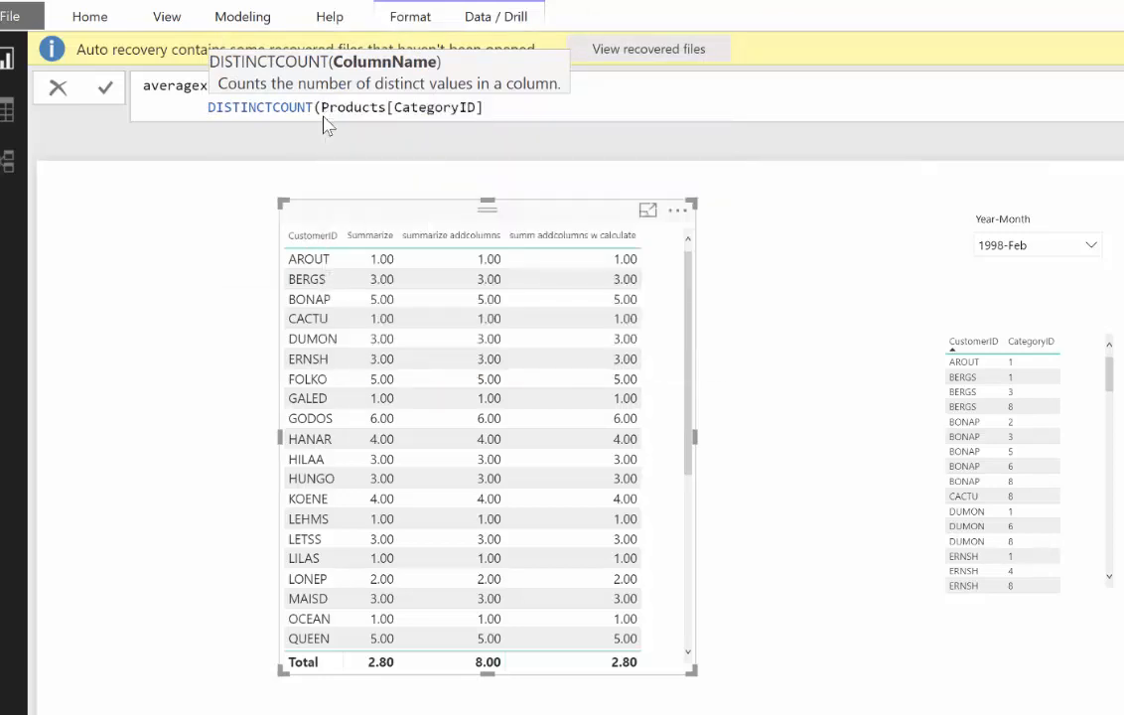
type("(")
key("BackSpace")
type(")")
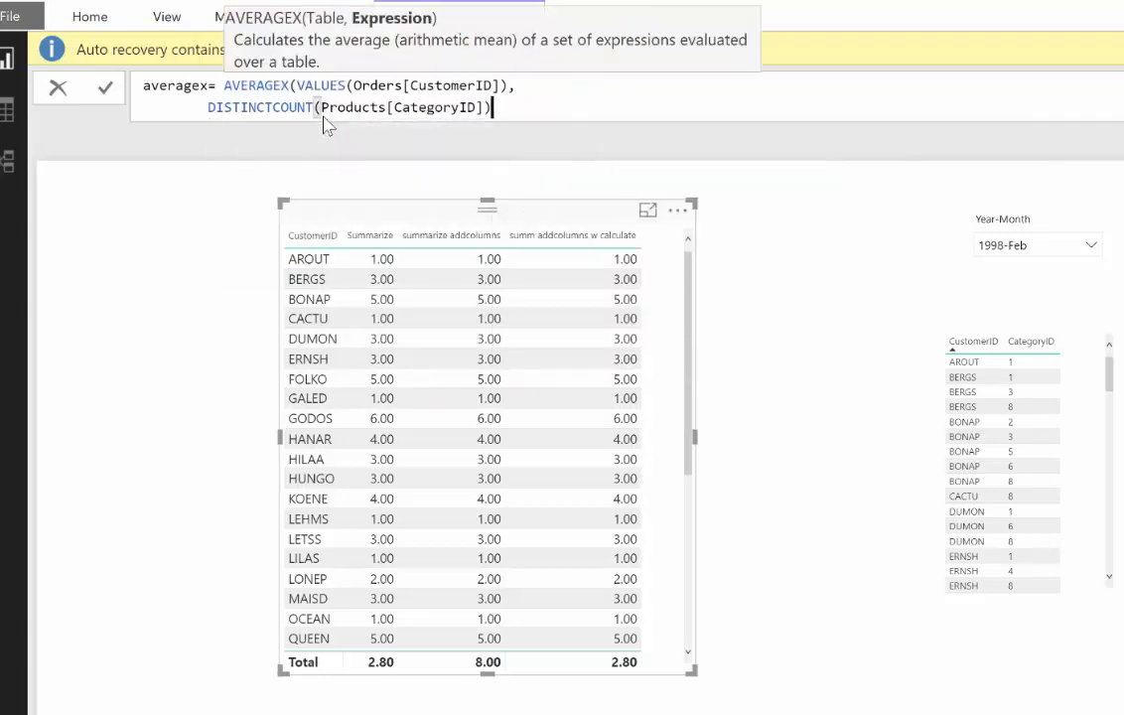
type(")")
key("Return")
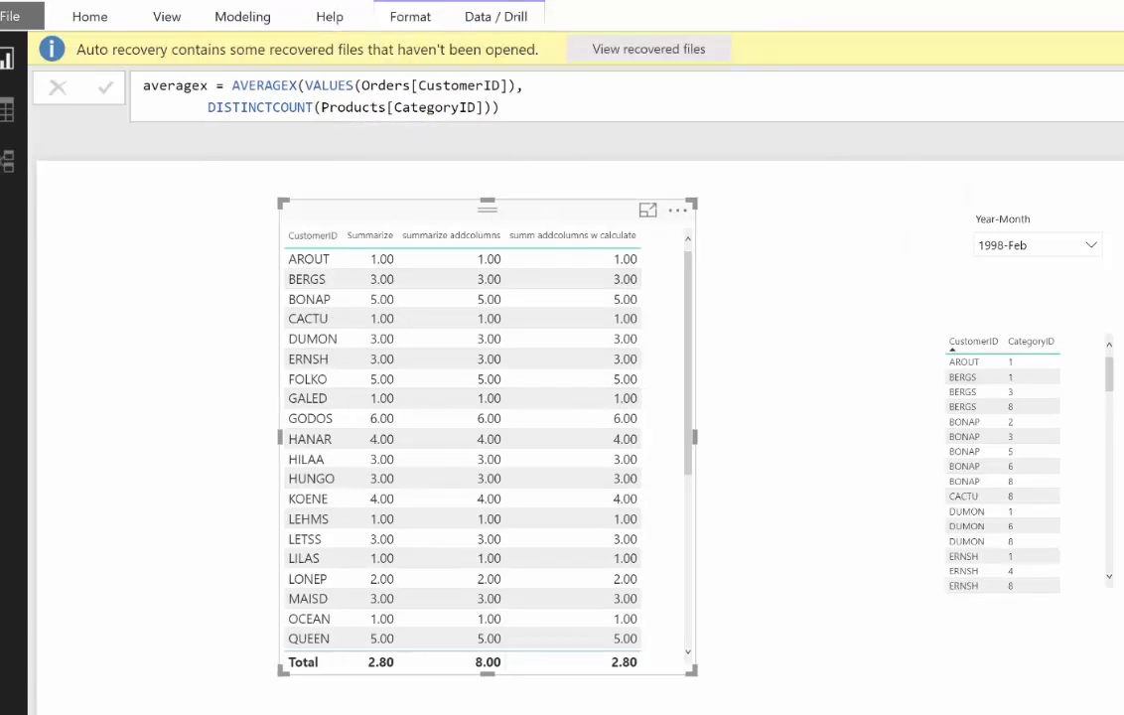
Step: Add the averagex measure to the customer table visual and enlarge the visual to fit the new column
left_click_drag(1123, 333, 514, 367)
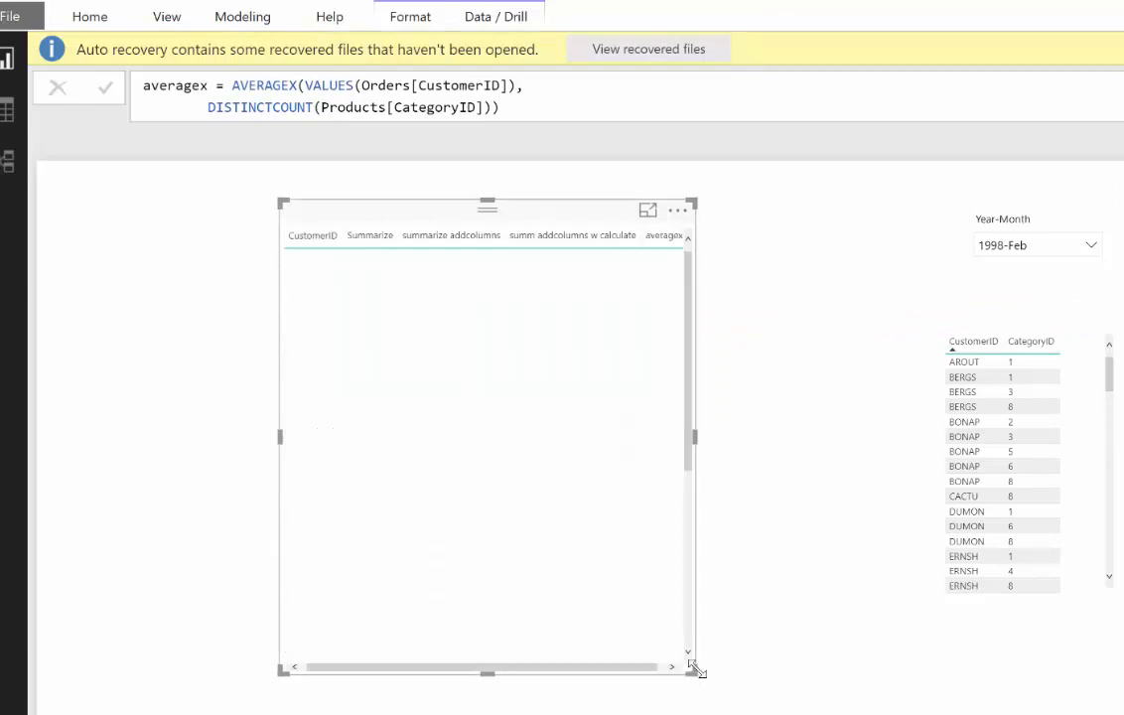
left_click_drag(698, 671, 761, 688)
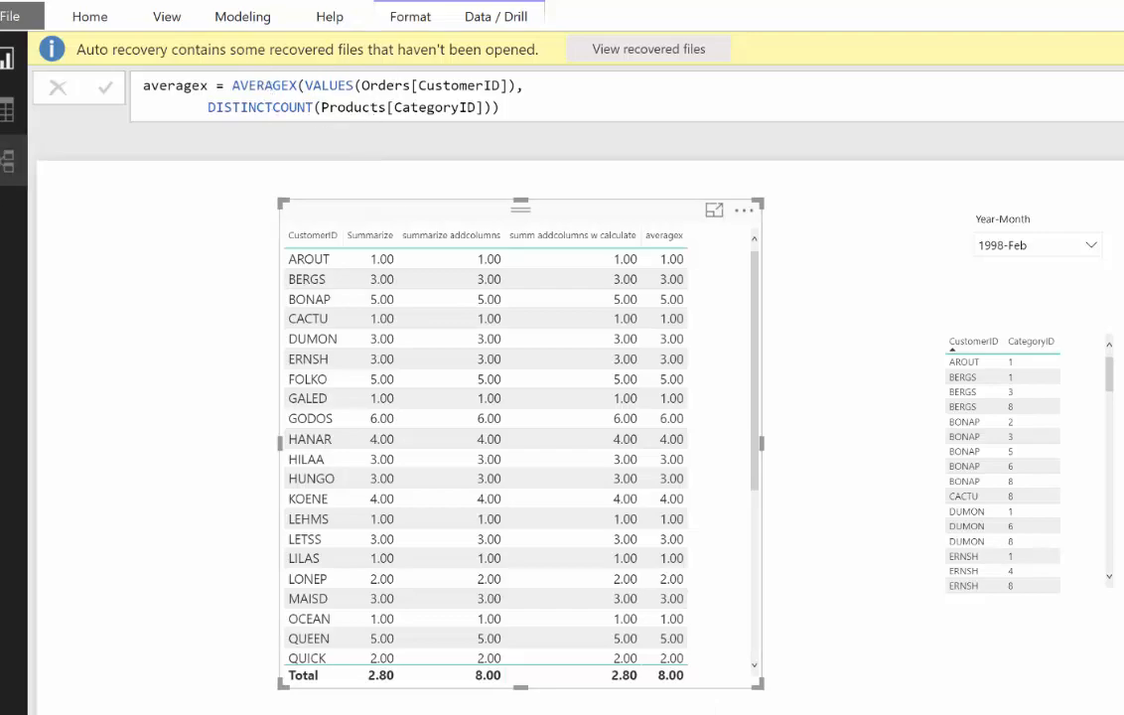
Step: Examine the model relationships linking Products, Order_Details and Orders, and return to the report page
left_click(6, 168)
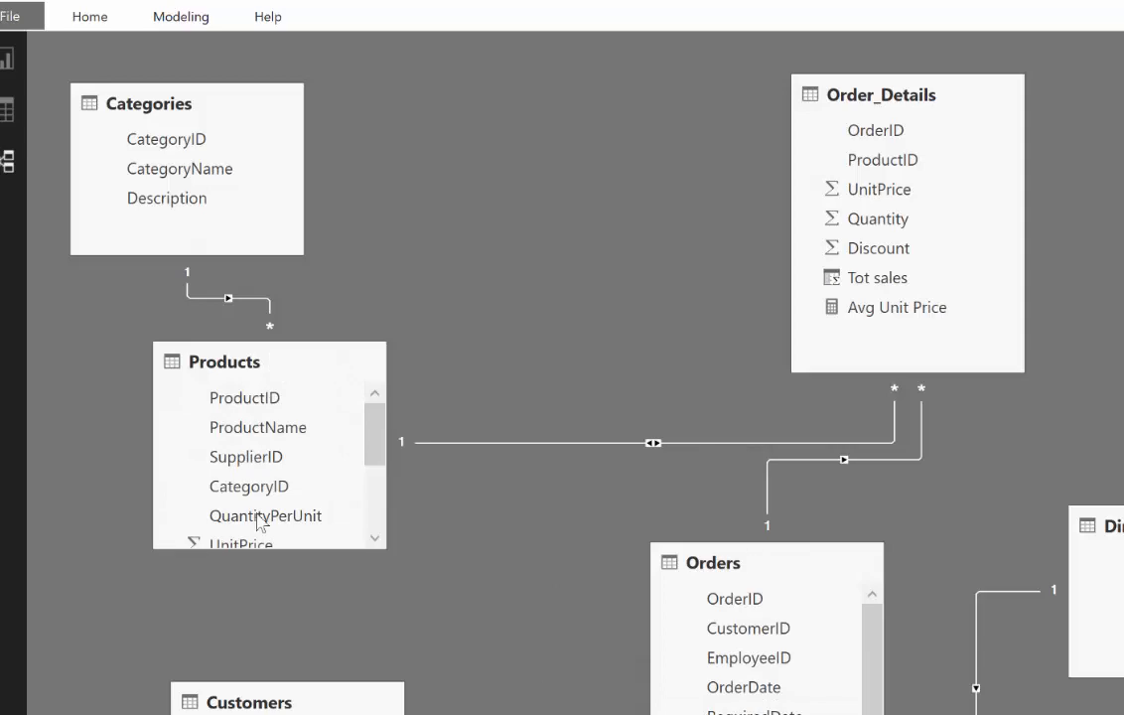
left_click(8, 61)
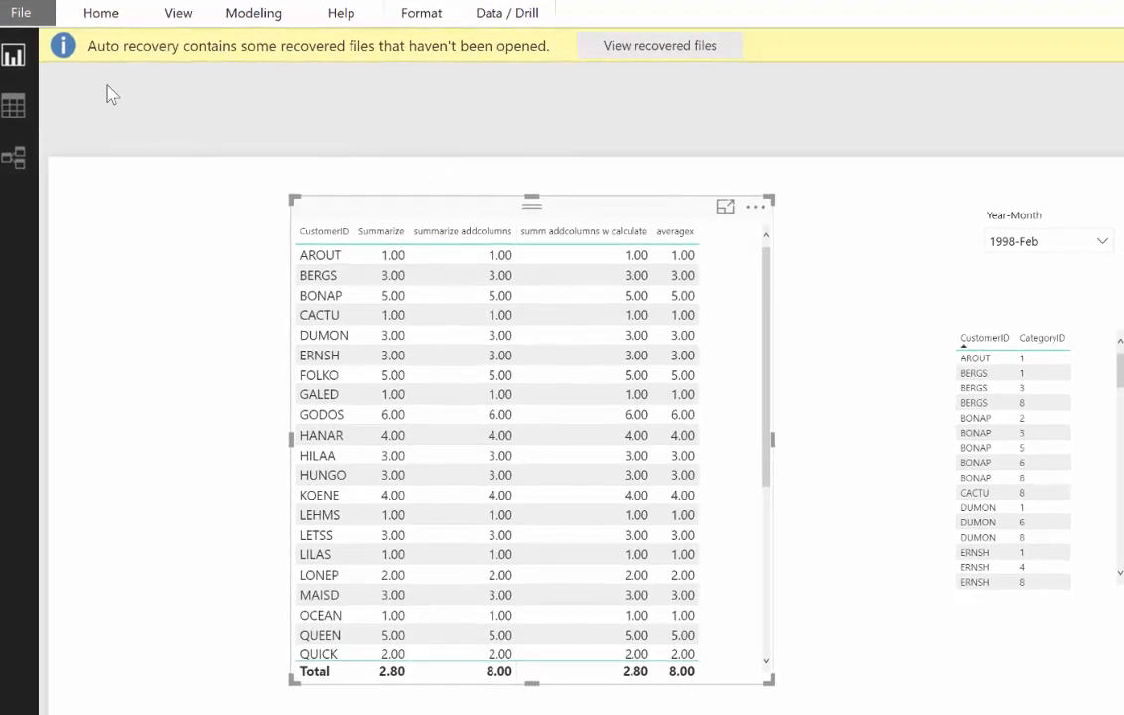
left_click(12, 151)
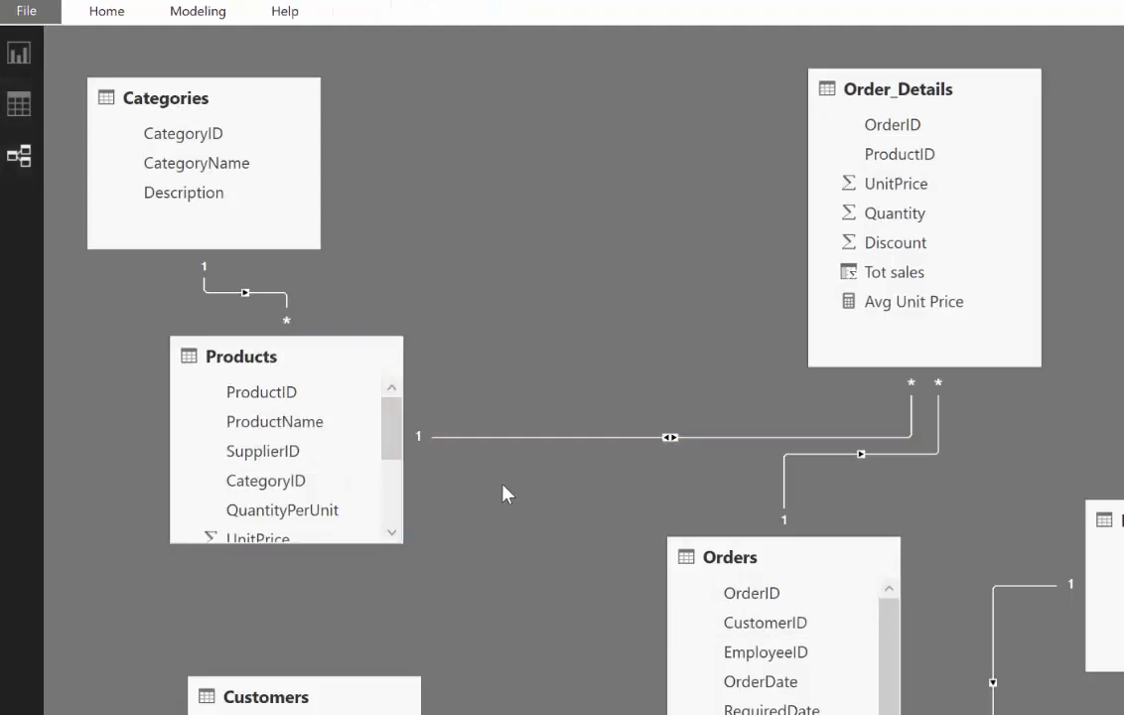
left_click(18, 103)
left_click(17, 55)
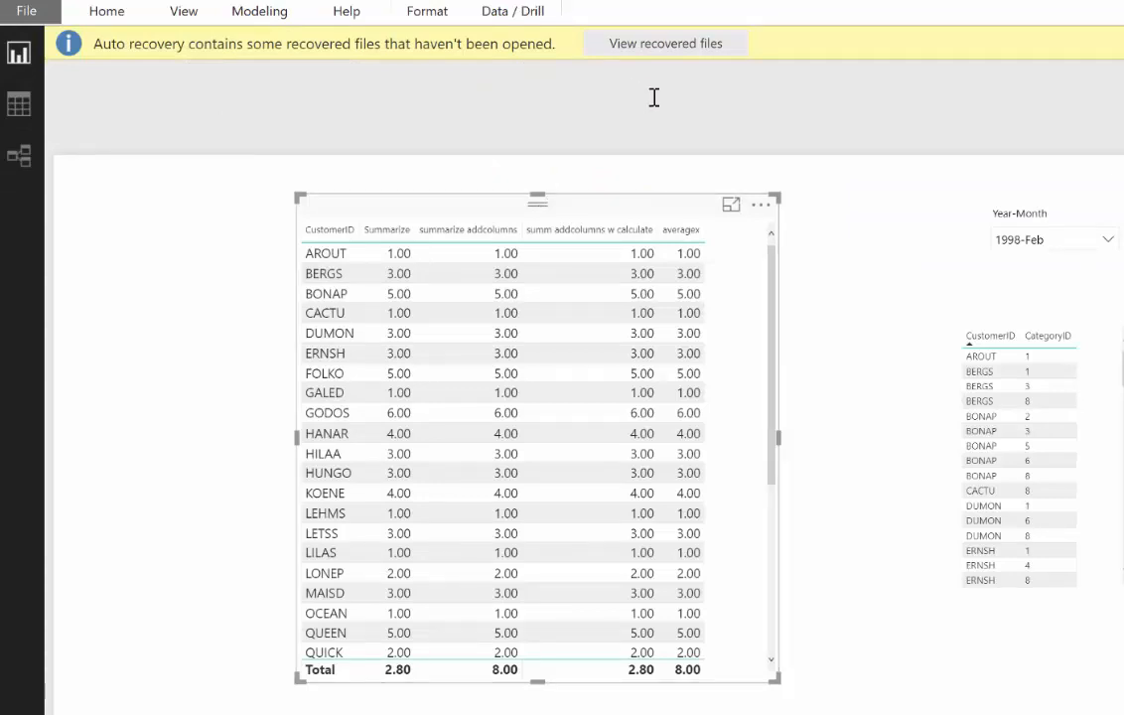
Step: Create another measure named averagex calculate and begin its formula with the AVERAGEX function
type("ave")
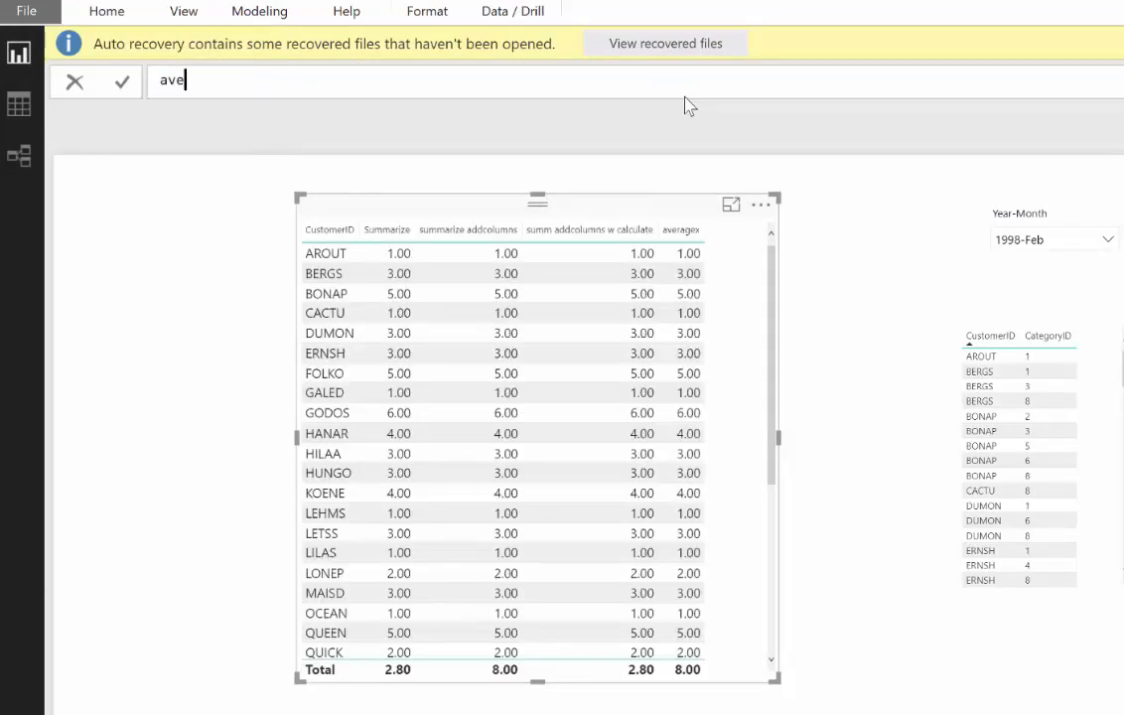
type("ragex cal")
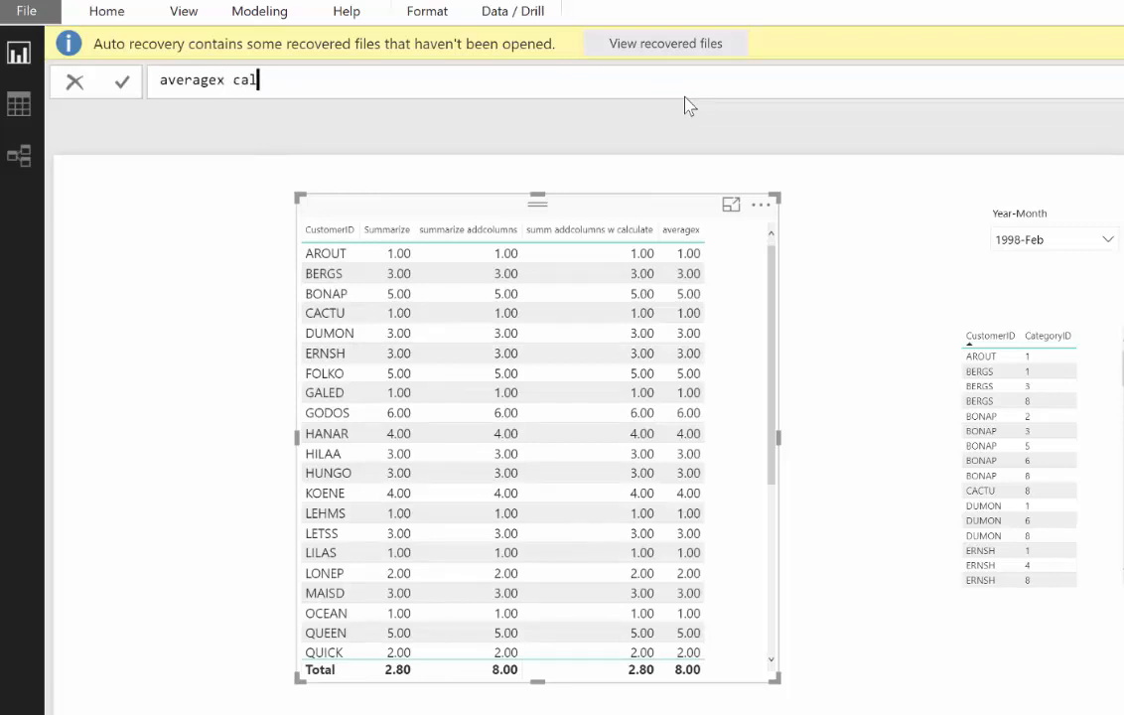
type("culate= av")
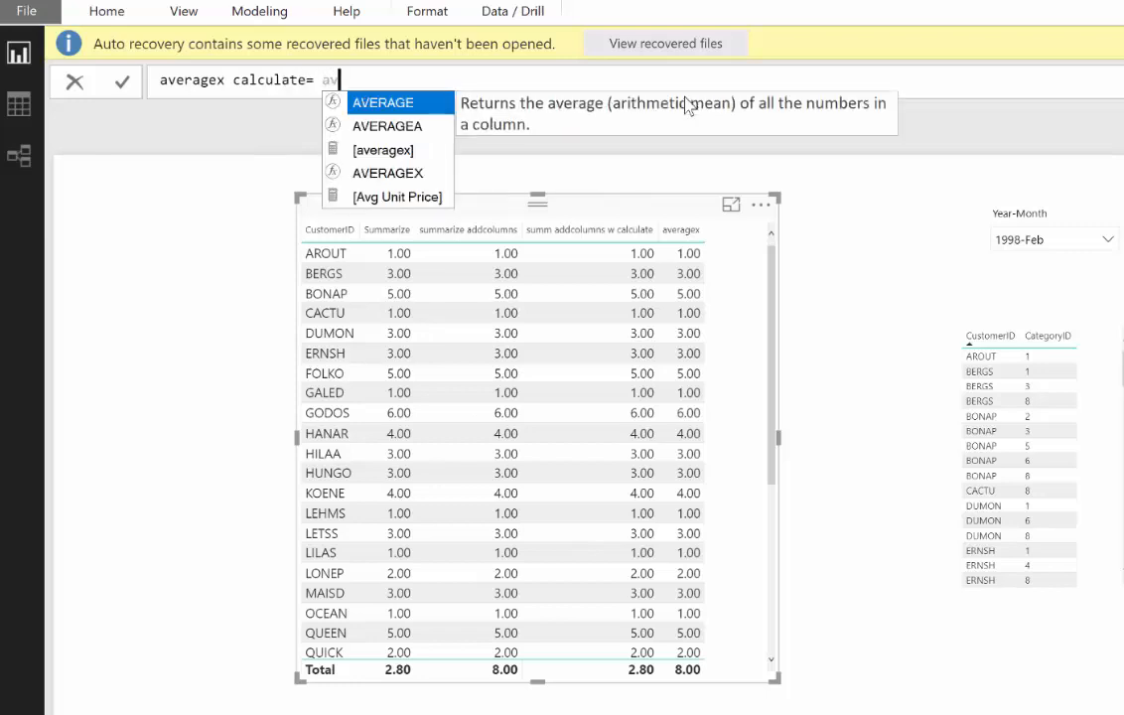
key("Down")
key("Down")
key("Down")
key("Tab")
Step: Enter VALUES(Orders[CustomerID]) as the table argument of AVERAGEX and start a new formula line for the expression
type("va")
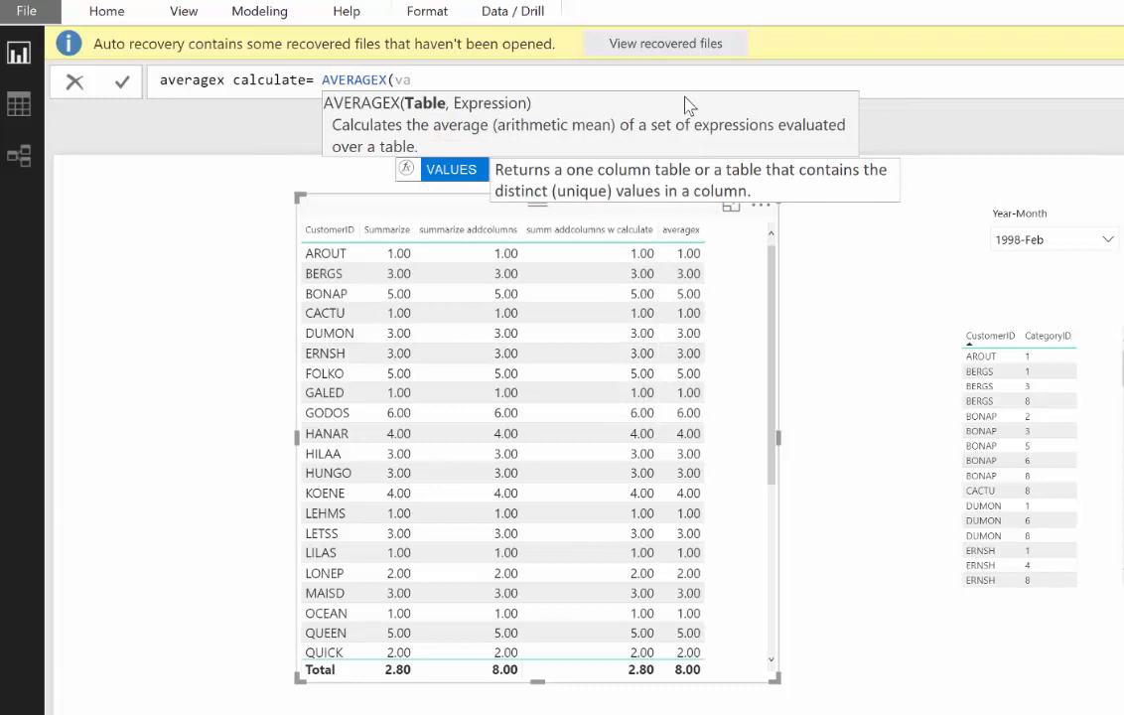
key("Tab")
type("cus")
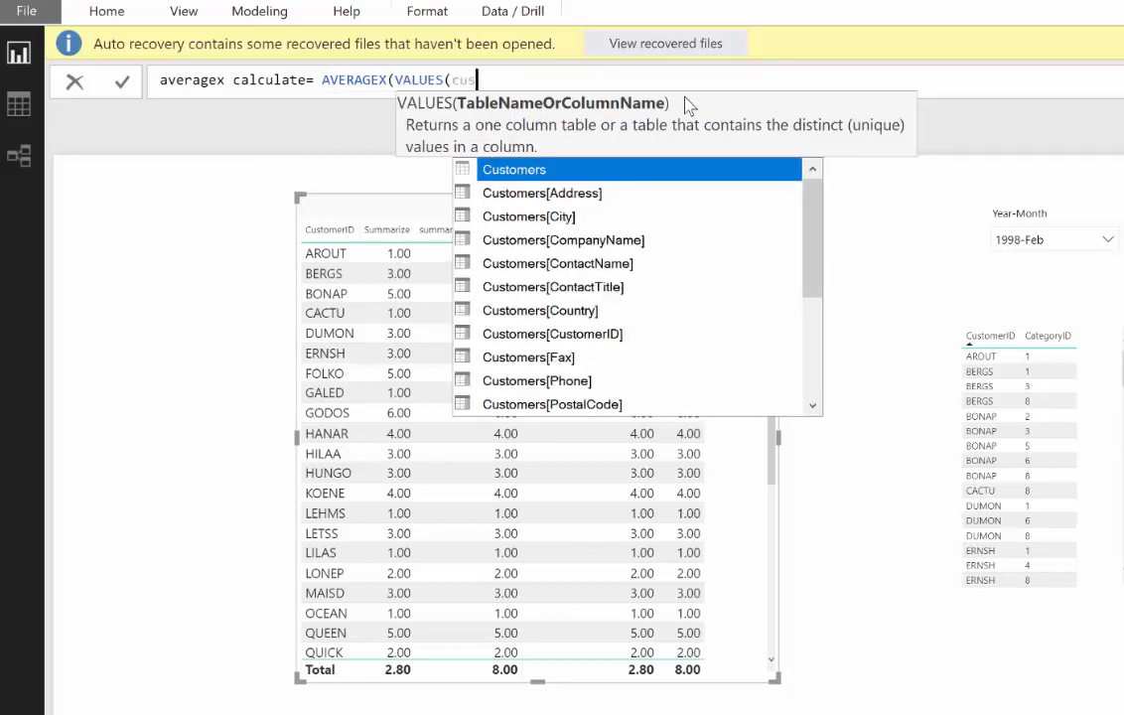
type("tomerid")
key("Down")
key("Tab")
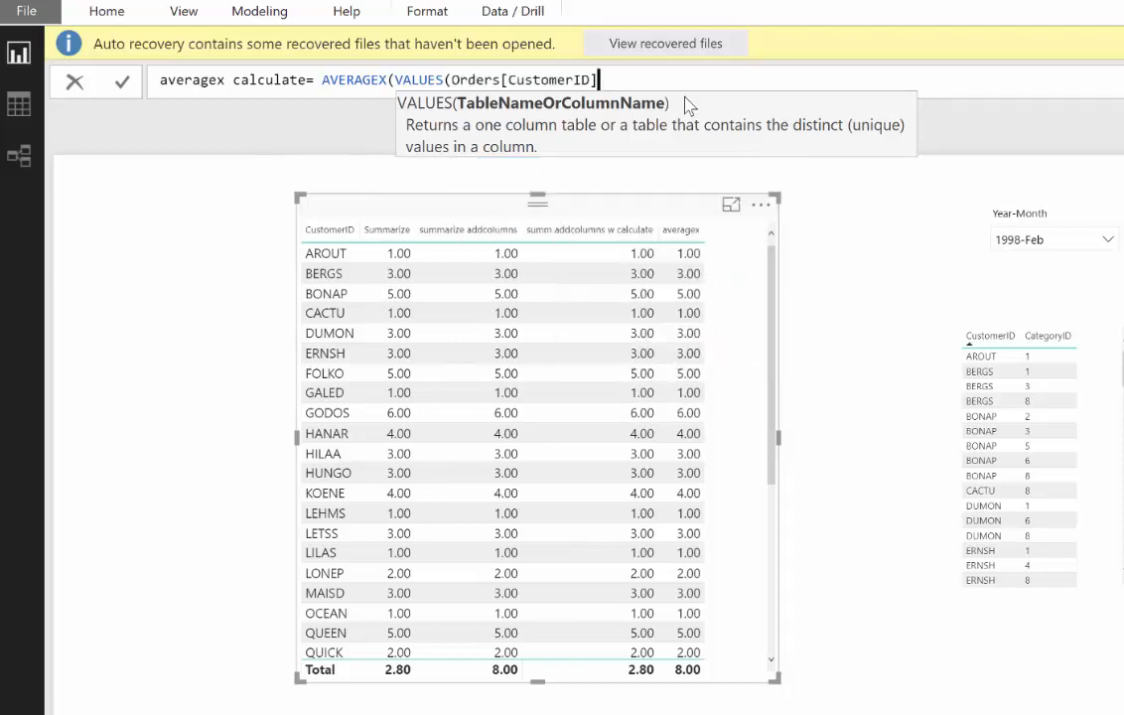
type("),")
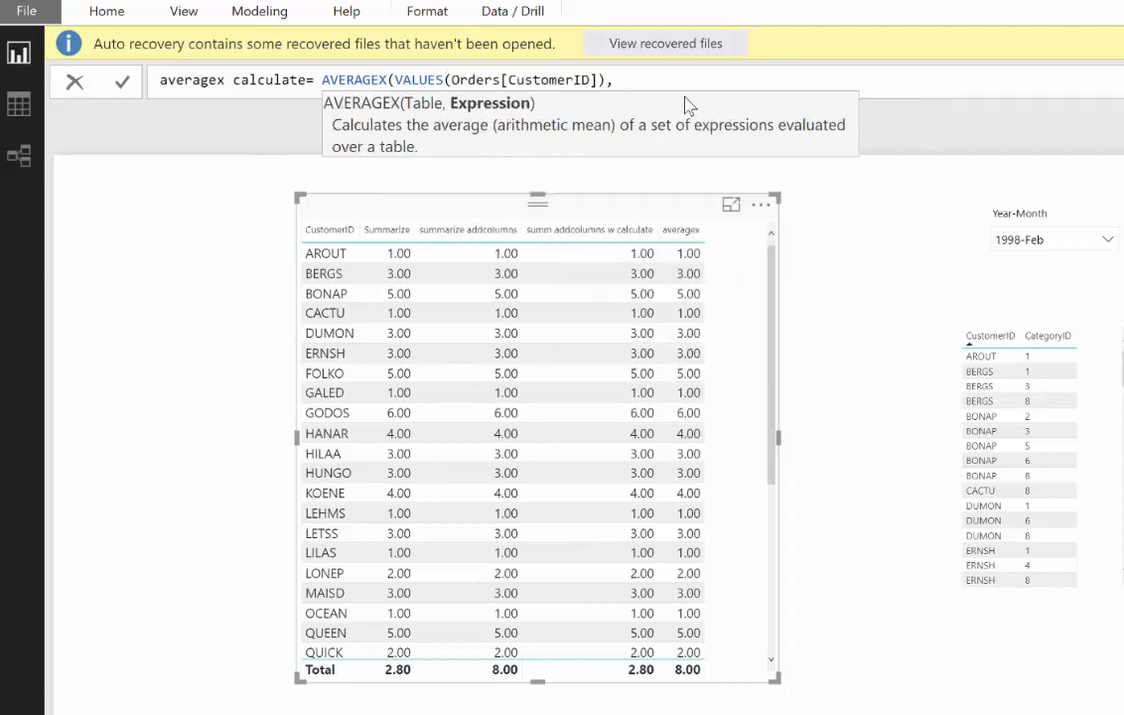
key("Return")
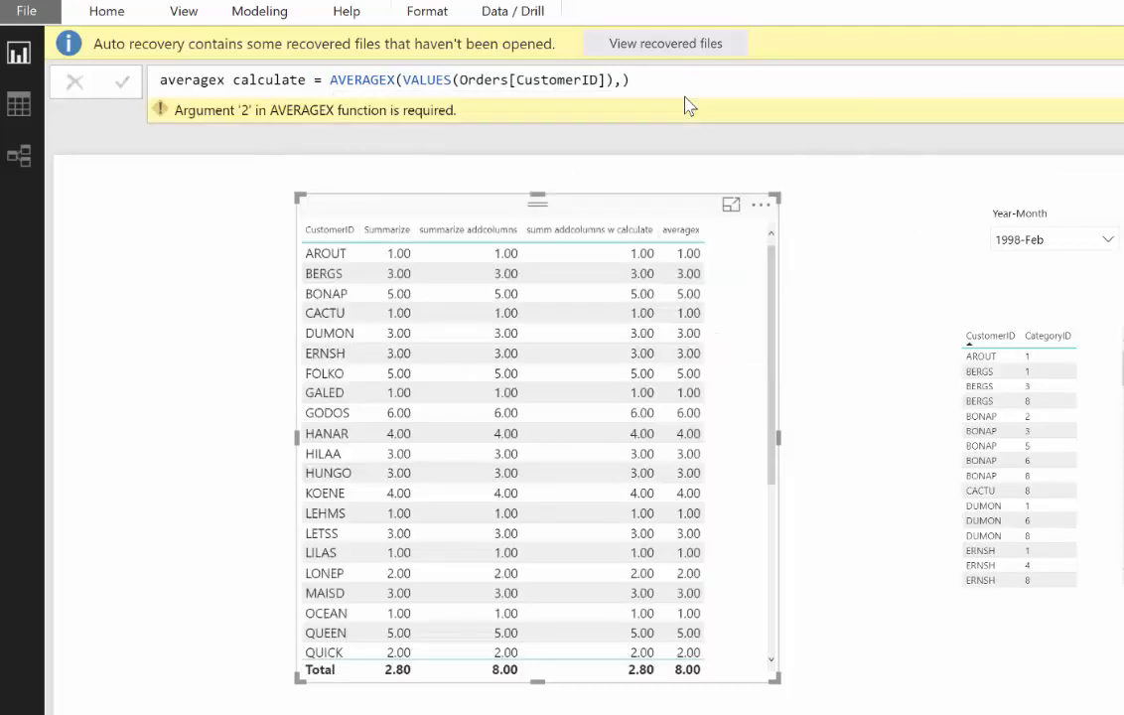
left_click(685, 95)
key("BackSpace")
key("shift+Return")
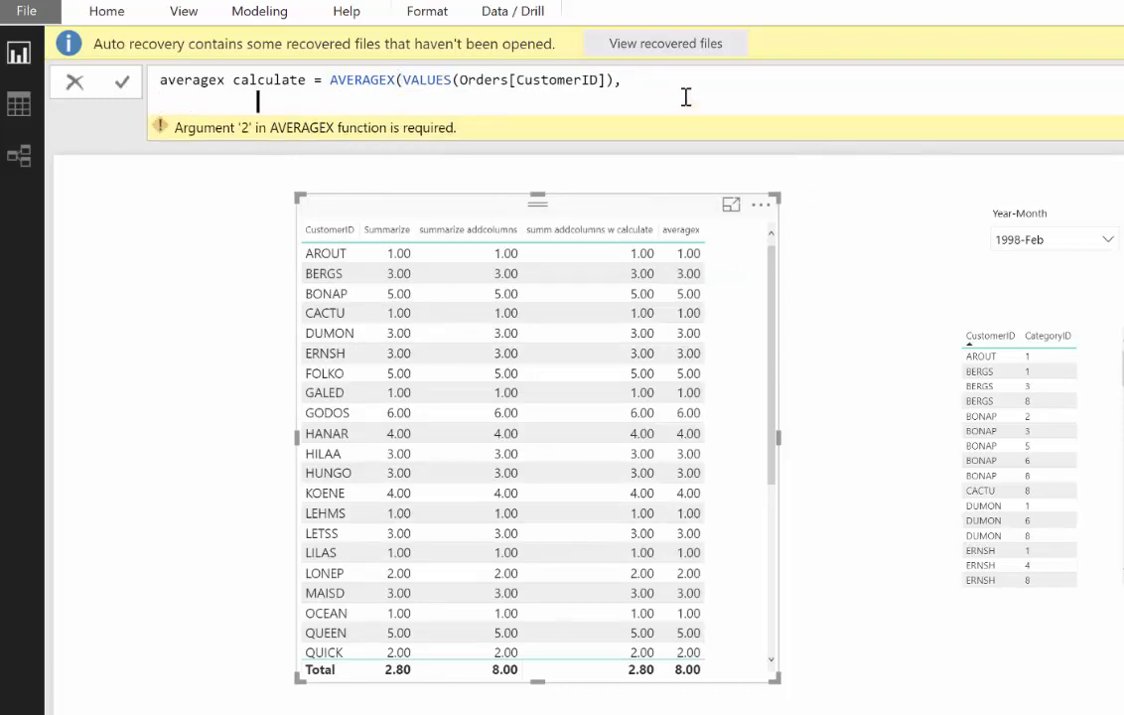
Step: Begin the AVERAGEX expression argument with CALCULATE wrapping a DISTINCTCOUNT function
type("cal")
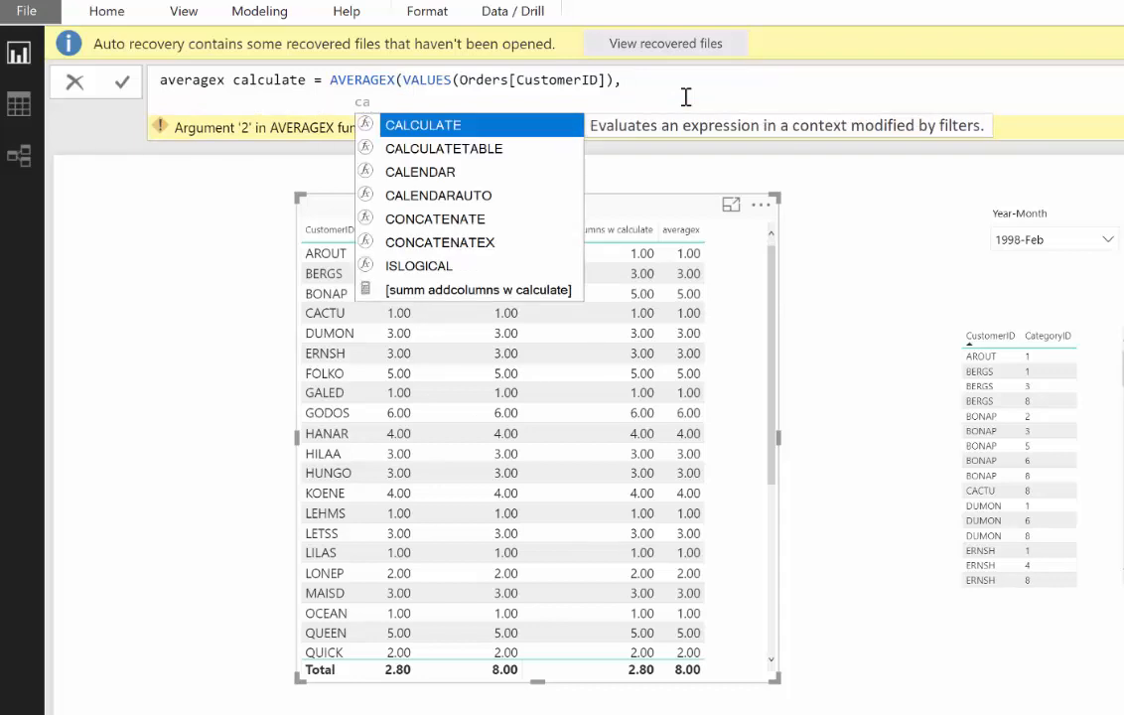
key("Tab")
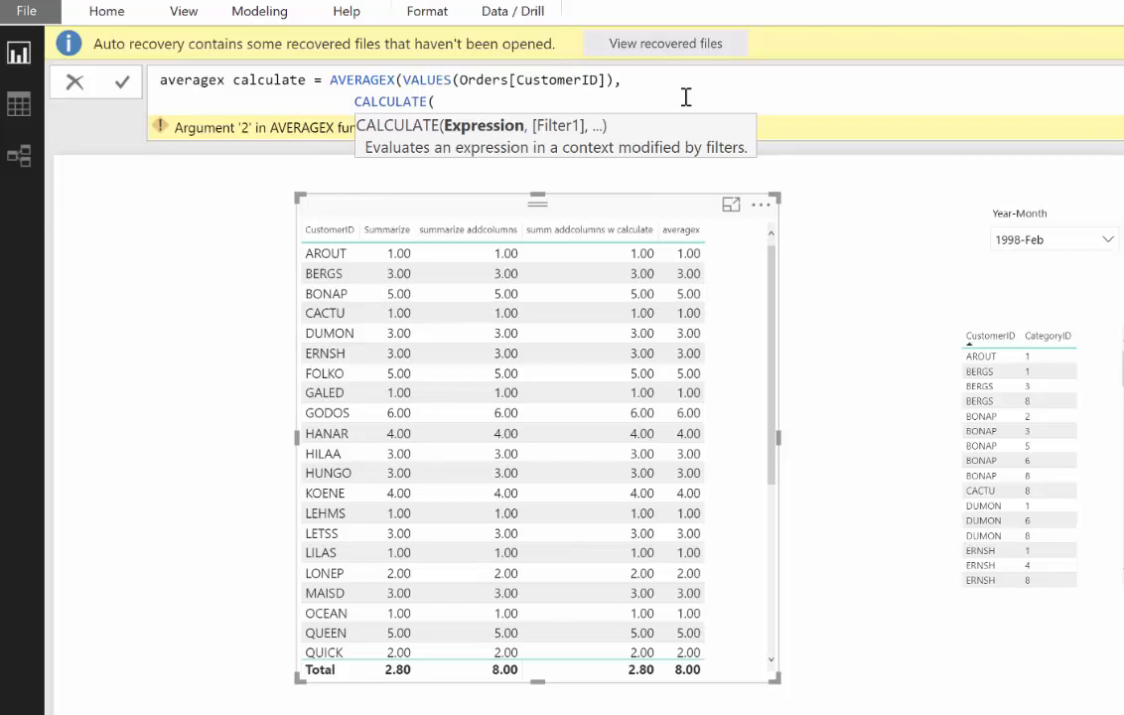
type("DIS")
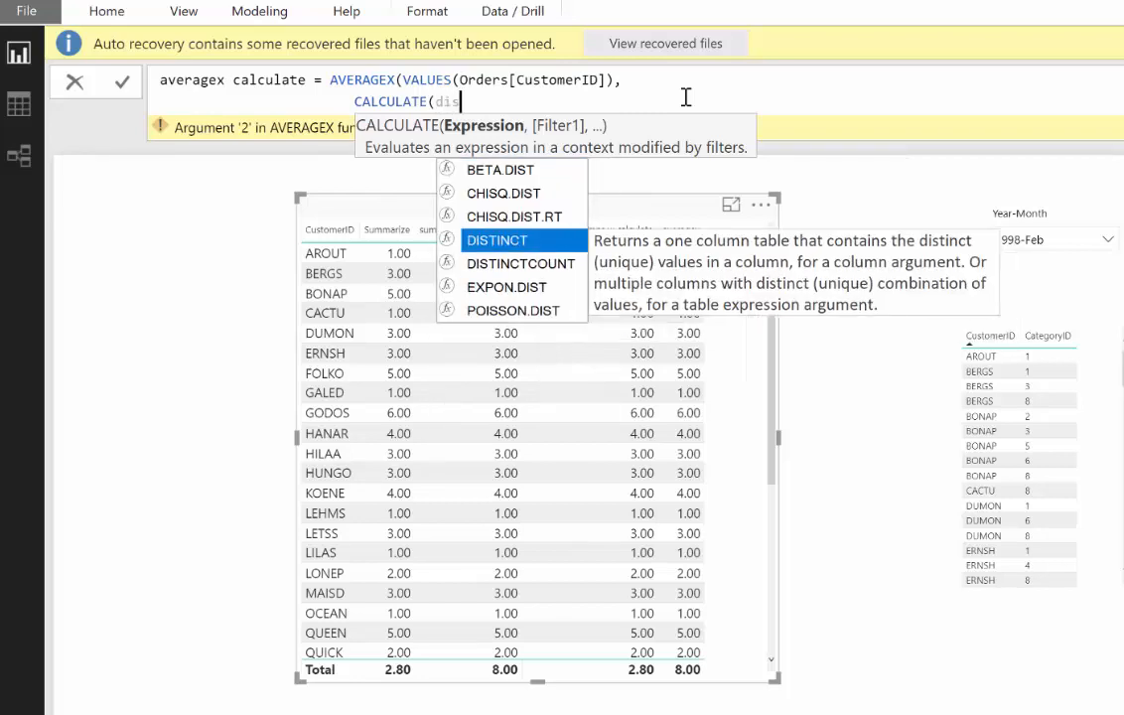
key("Down")
key("Tab")
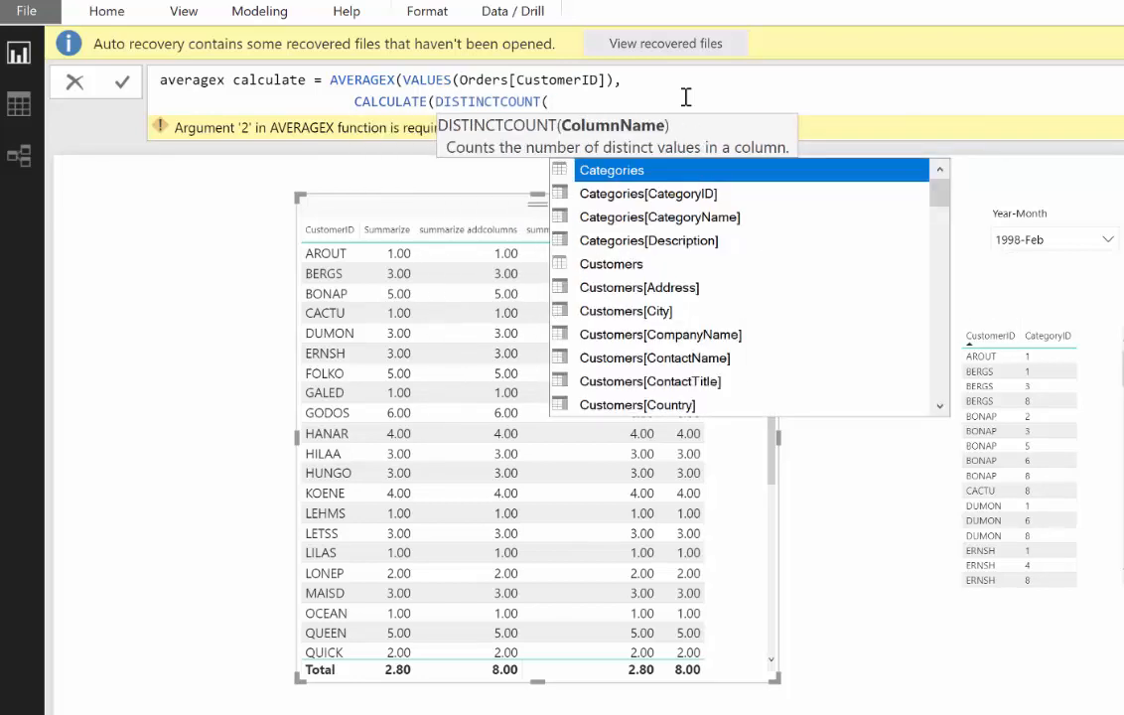
Step: Use Products[CategoryID] as the distinct count column, close all the functions and commit the averagex calculate measure
type("cat")
key("Down")
key("Down")
key("Down")
key("Down")
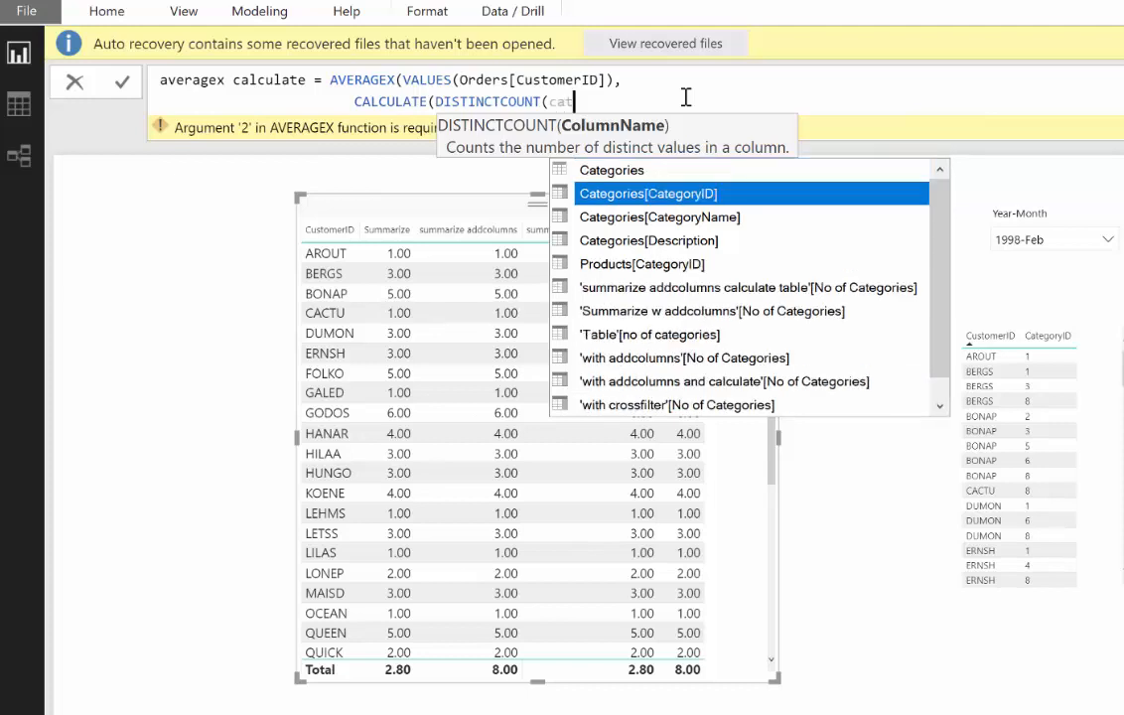
key("Tab")
type("))")
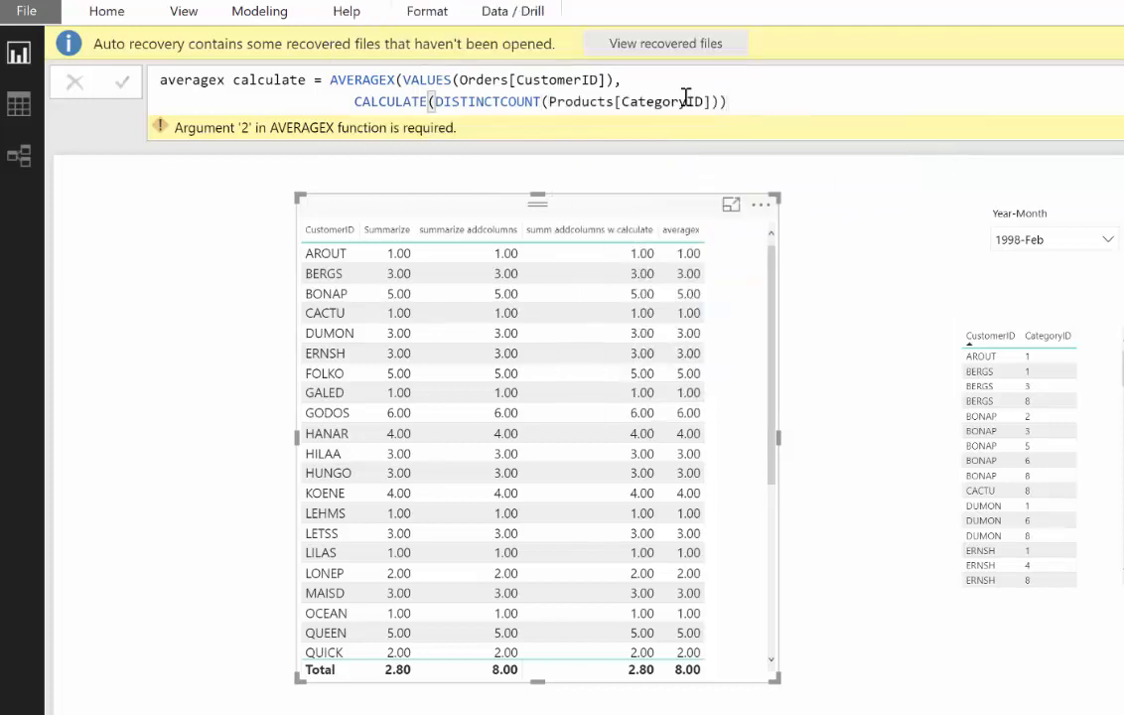
type(")")
key("Return")
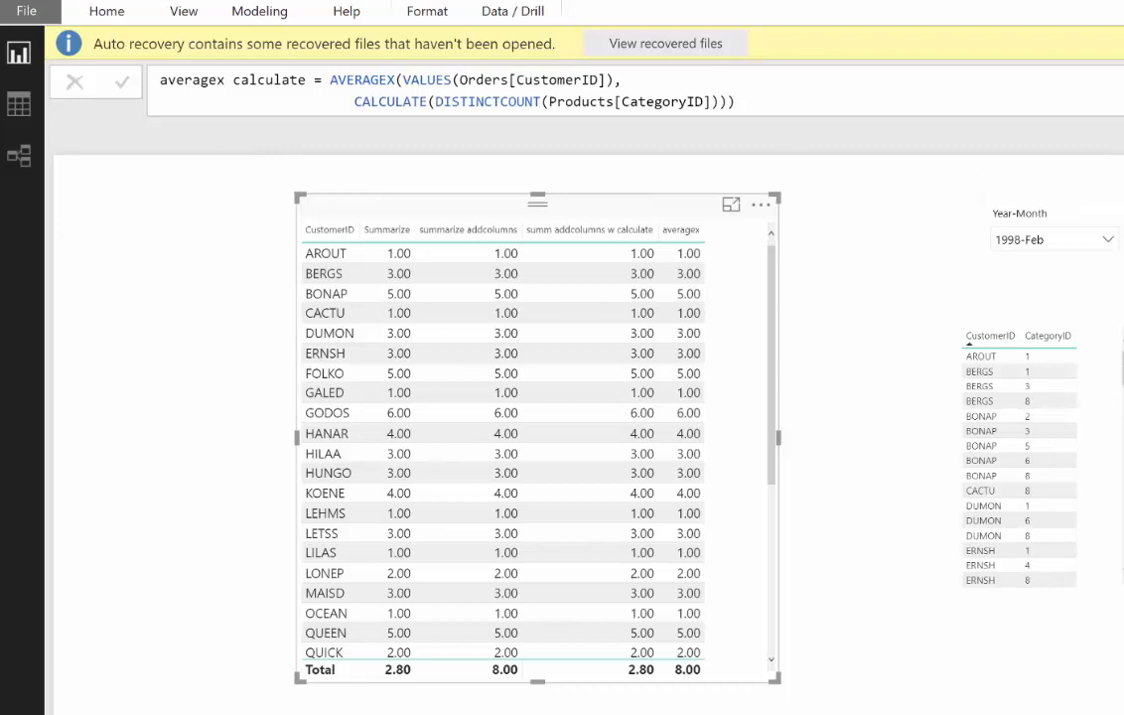
Step: Add the averagex calculate measure to the customer table visual and enlarge the visual to fit the new column
left_click_drag(1117, 328, 596, 452)
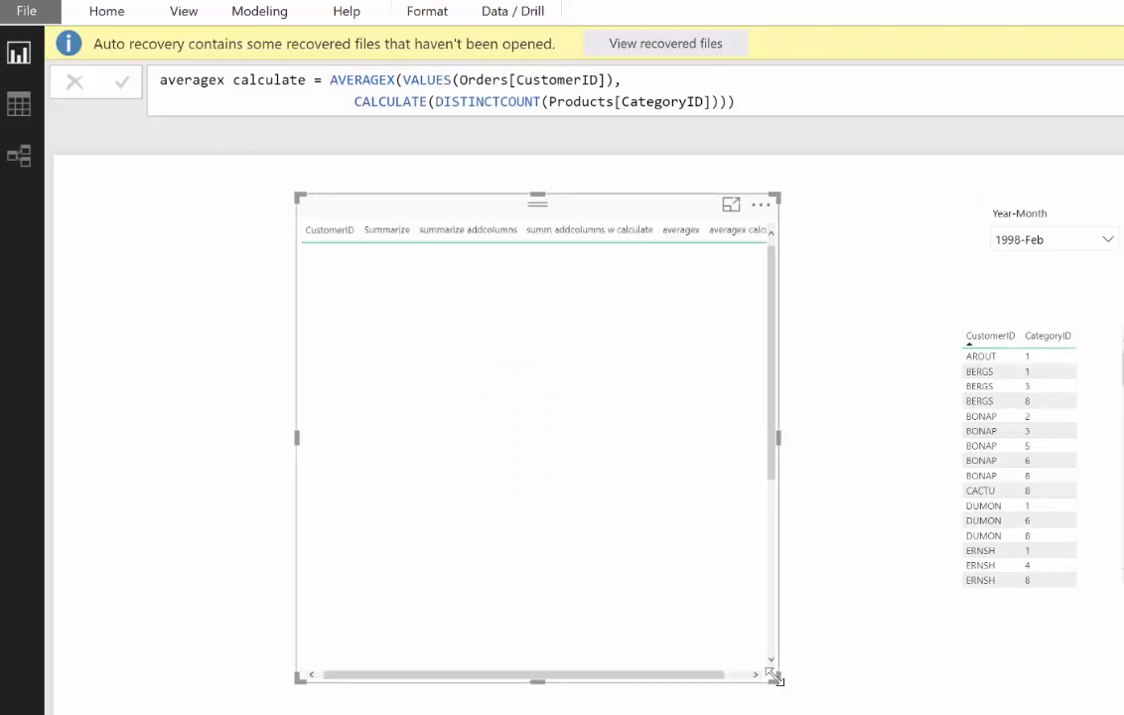
left_click_drag(774, 676, 836, 701)
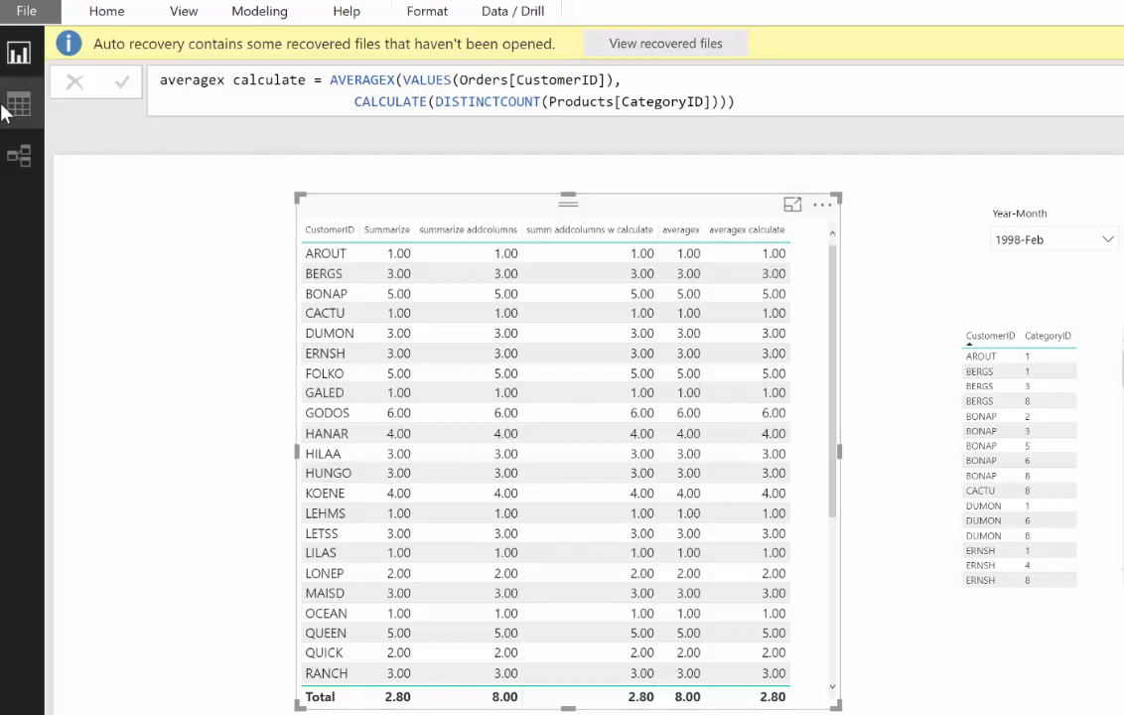
Step: Set the cross filter direction of the Products to Order_Details relationship to Single and return to the report page
left_click(19, 156)
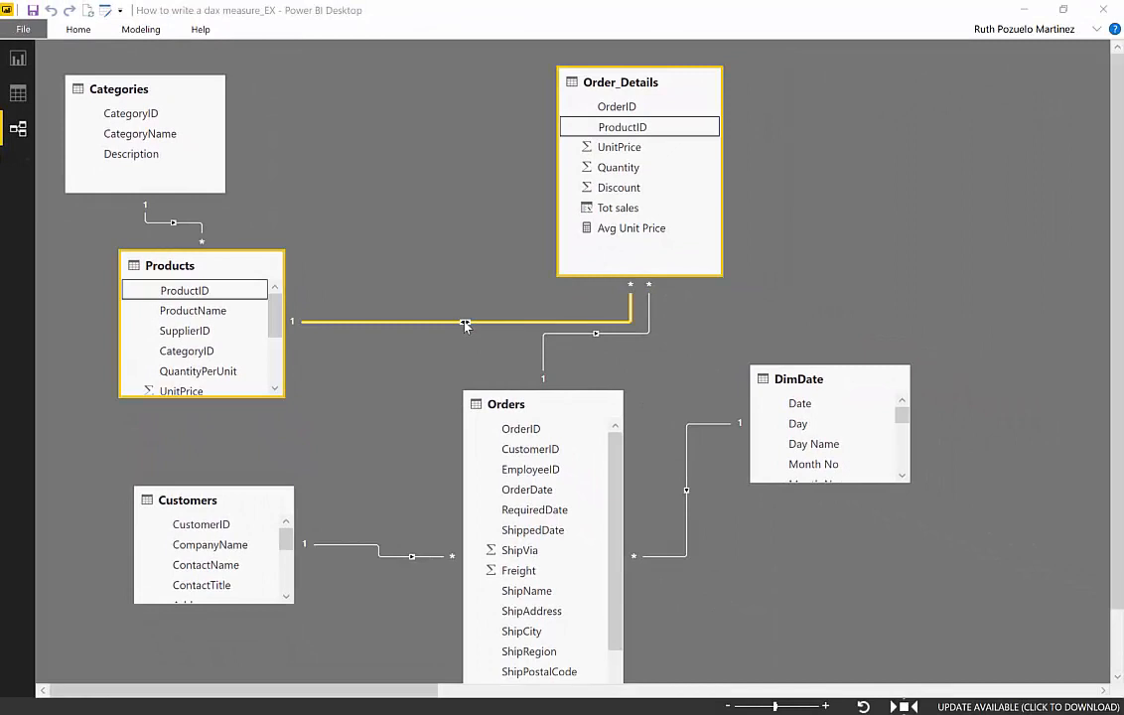
double_click(465, 324)
left_click(623, 490)
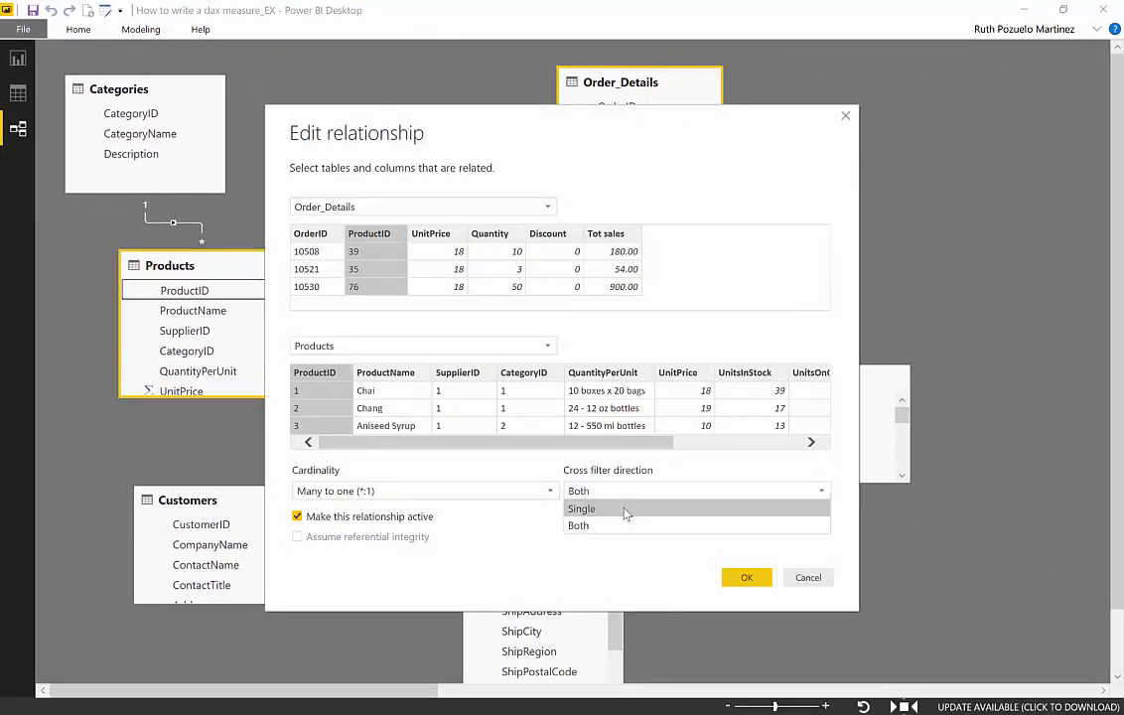
left_click(623, 508)
left_click(747, 580)
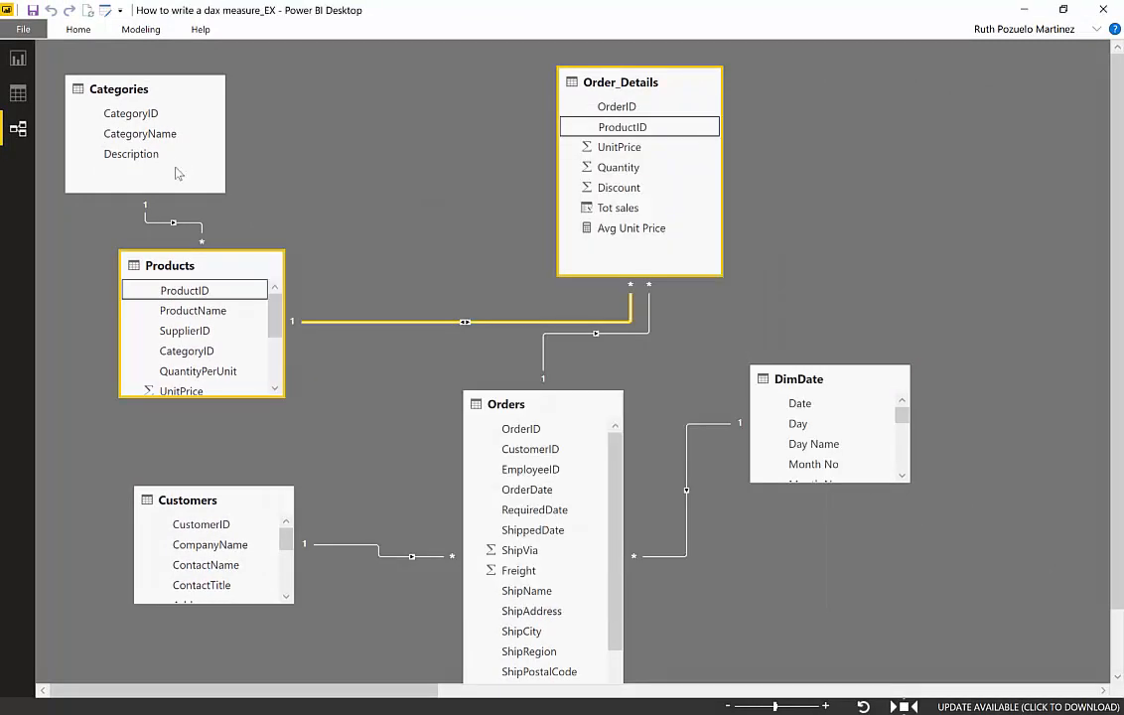
left_click(18, 58)
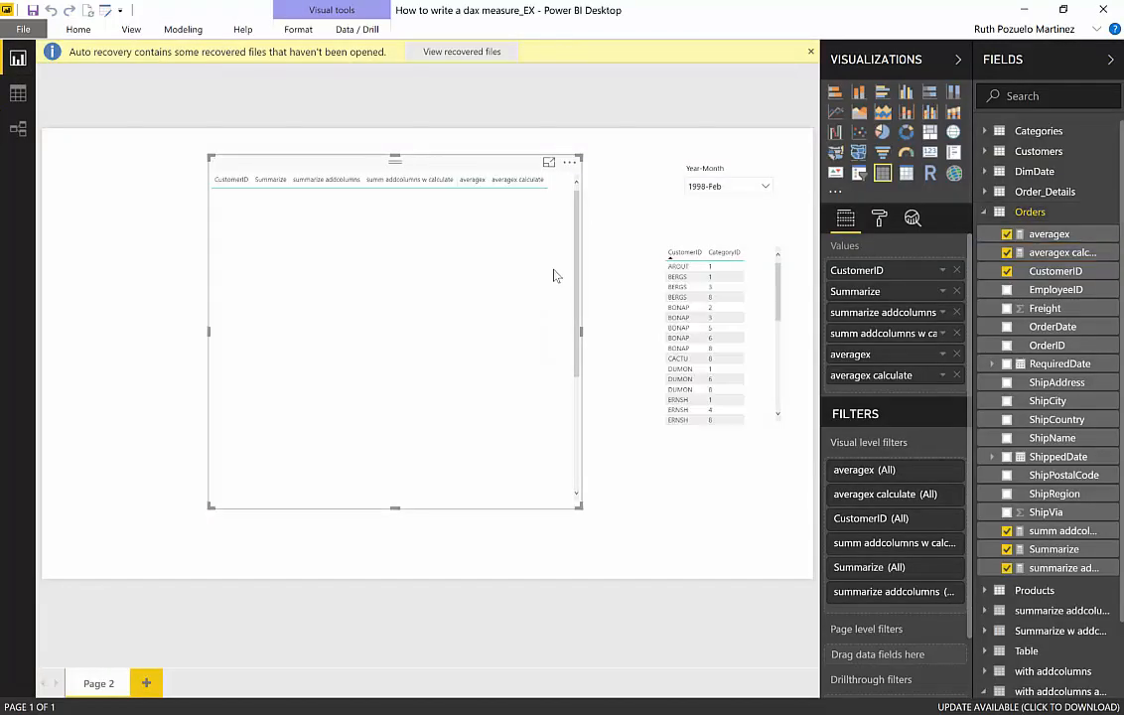